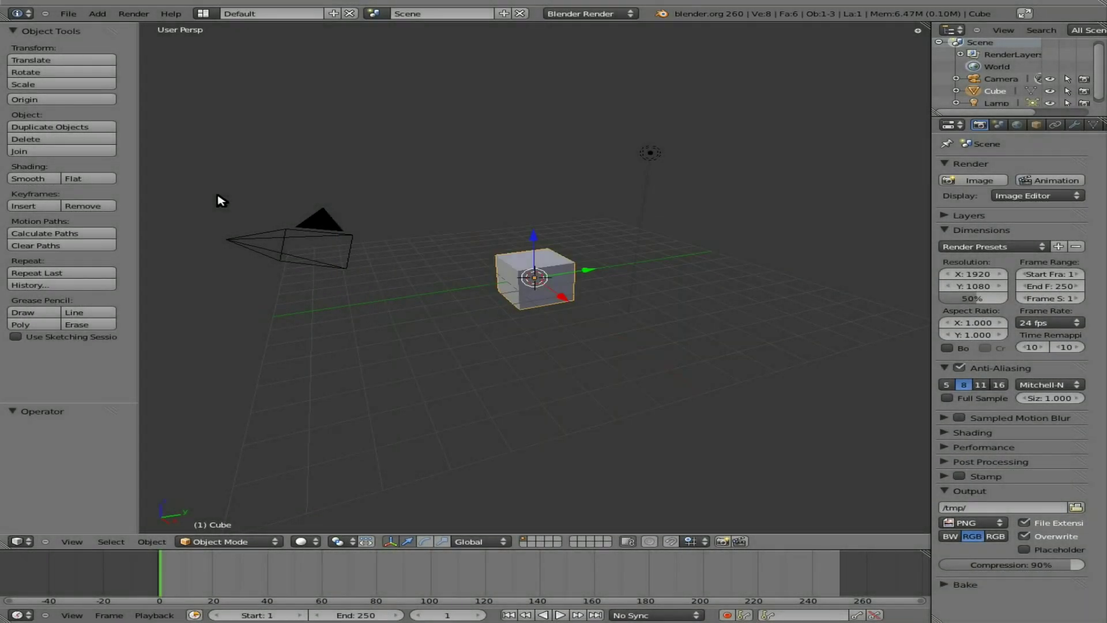
Dismiss the splash screen and switch to the Compositing layout
click(171, 13)
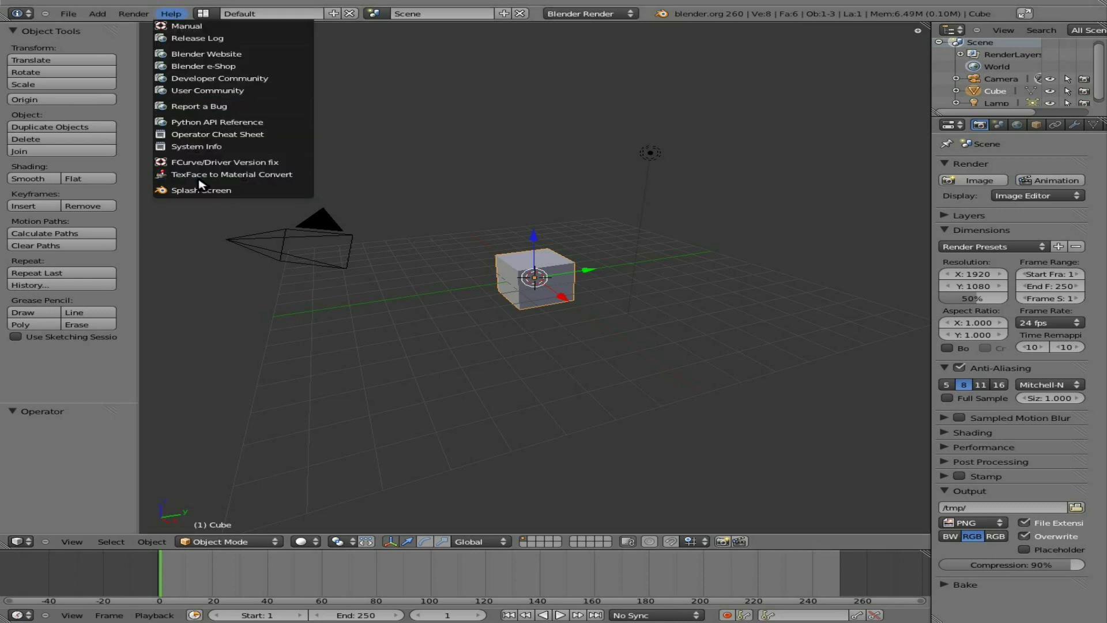
click(203, 190)
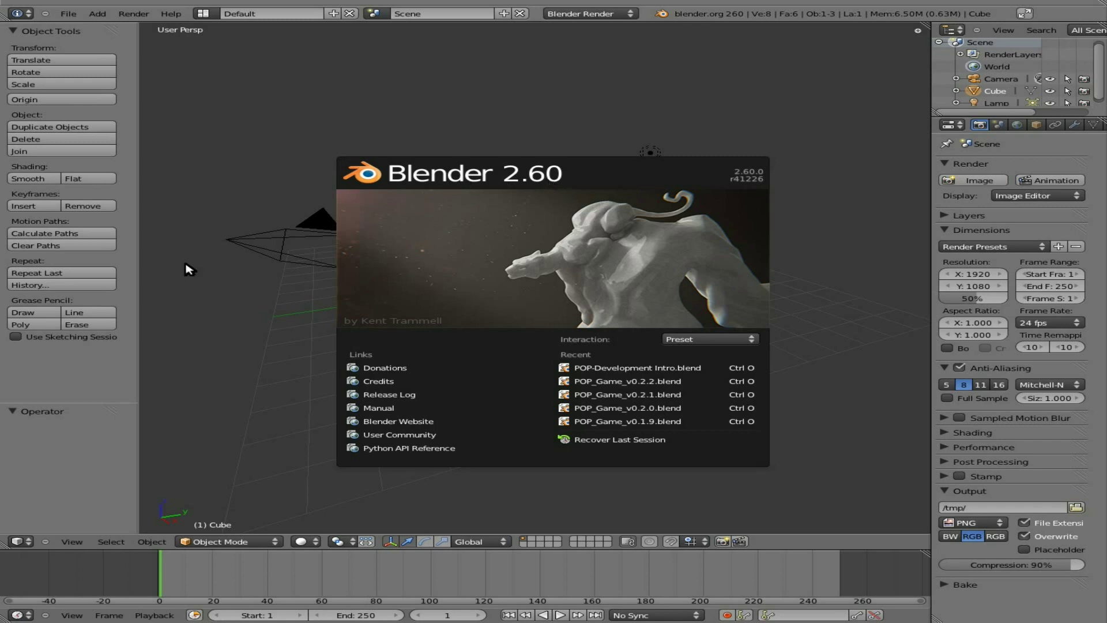
click(113, 390)
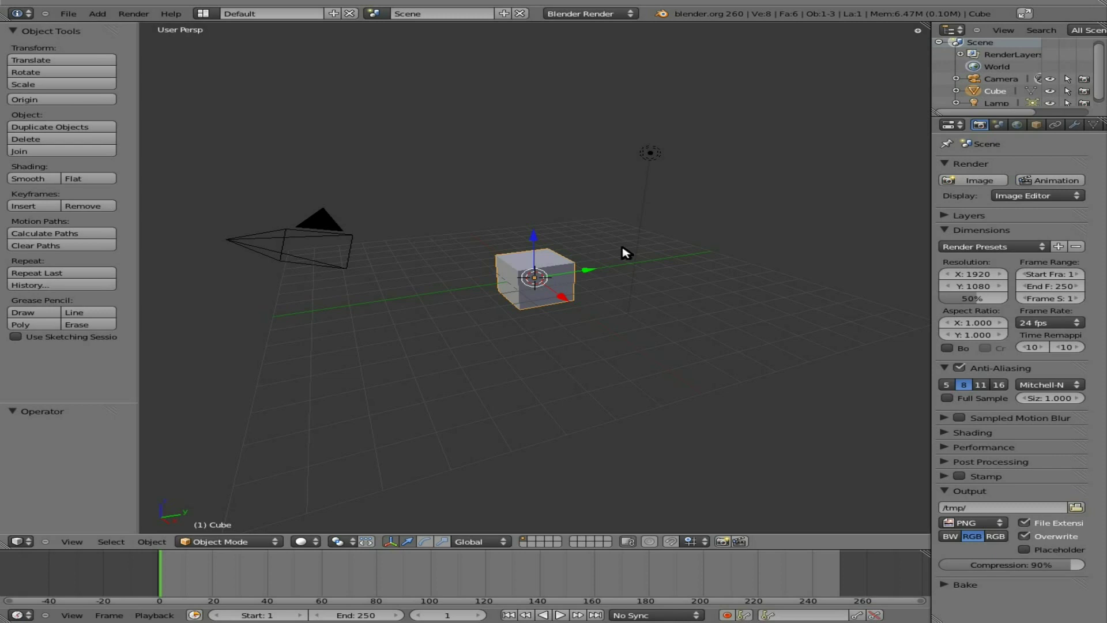
key(ctrl+Left)
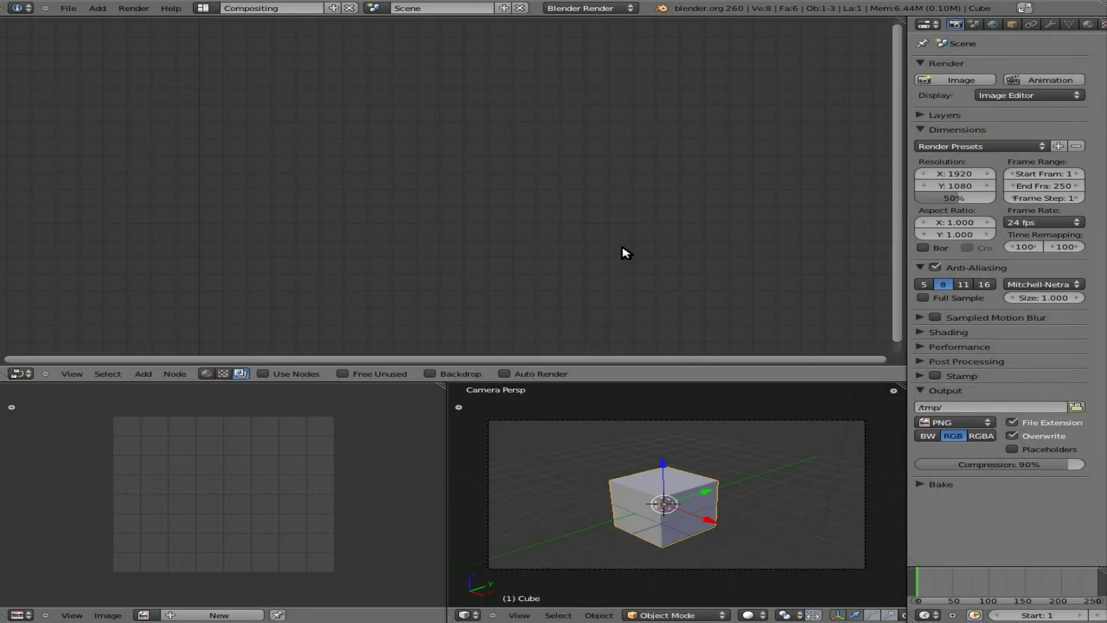
click(204, 7)
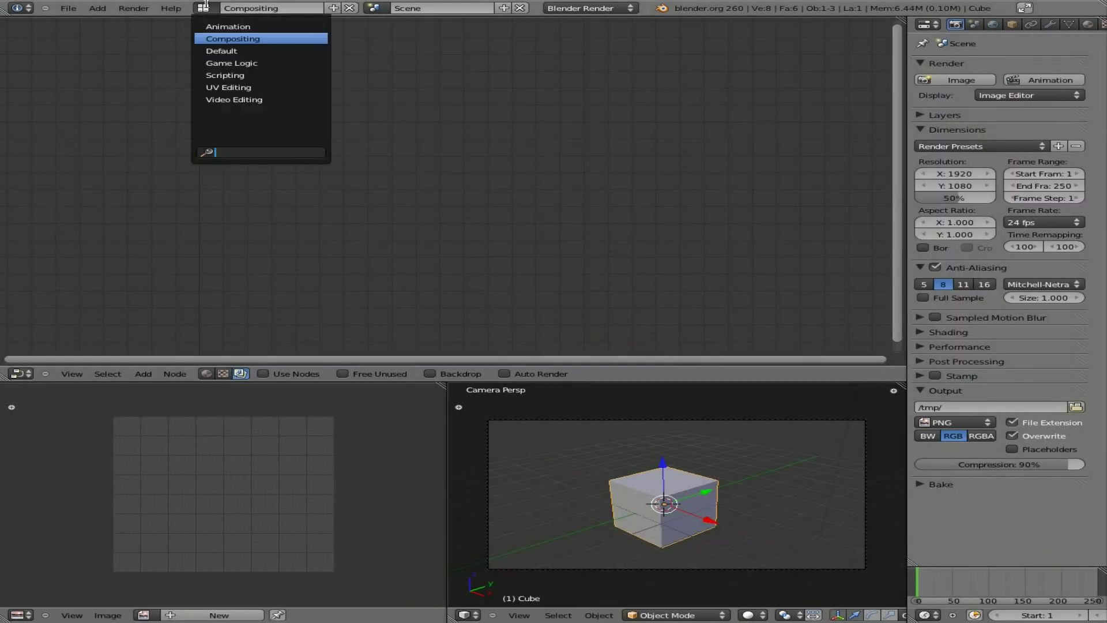
click(222, 34)
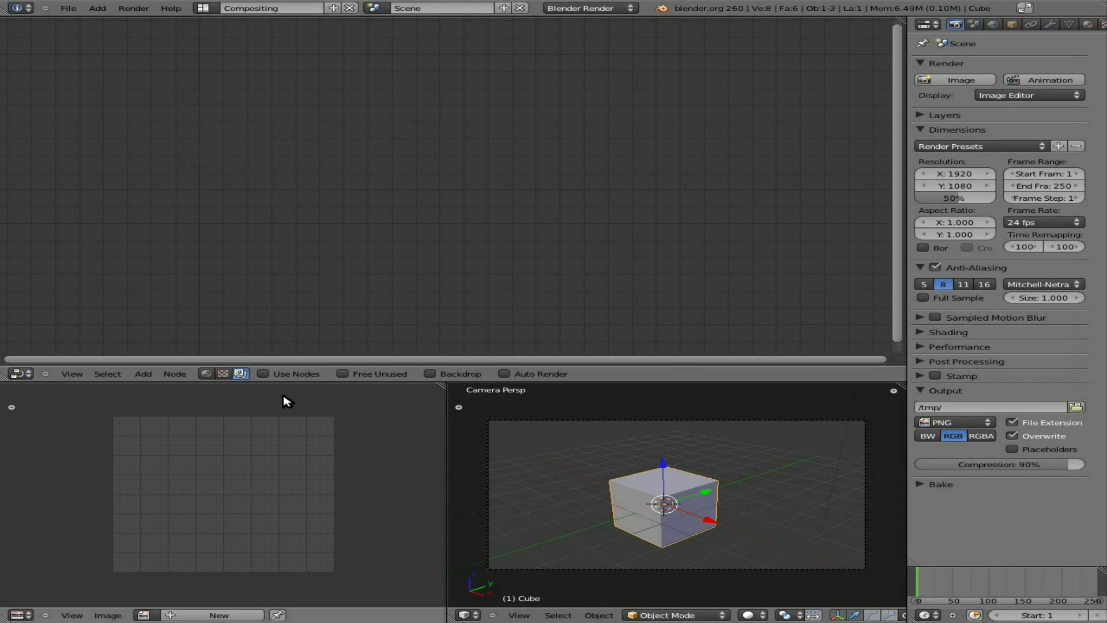
Turn on Use Nodes, Backdrop and Auto Render, and move Render Layers to the top-left
click(274, 375)
click(430, 374)
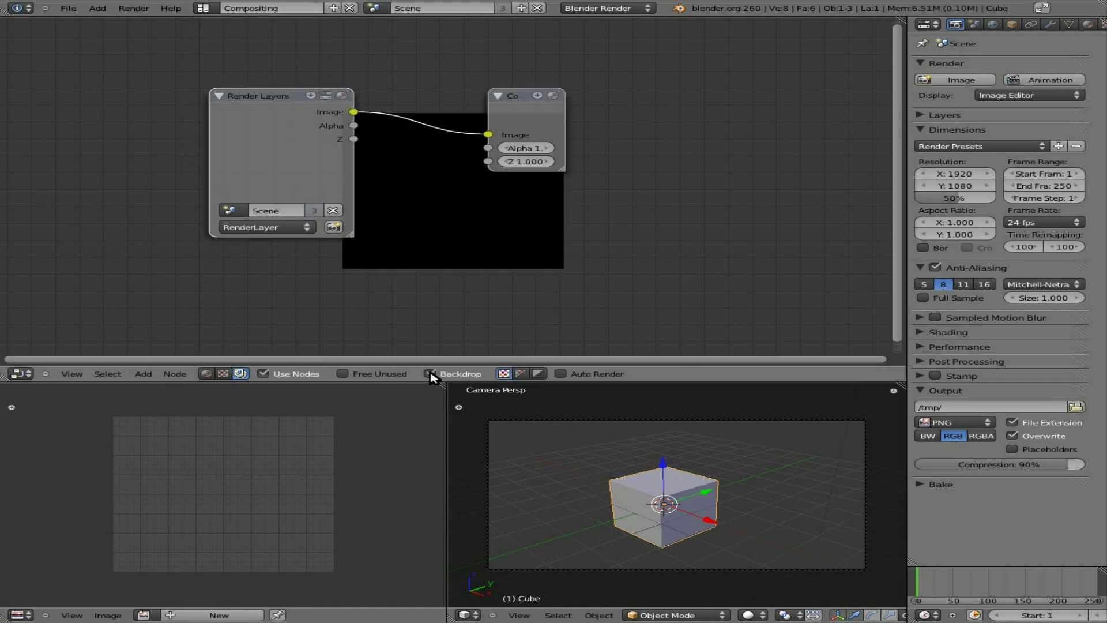
click(560, 373)
drag(271, 103, 127, 70)
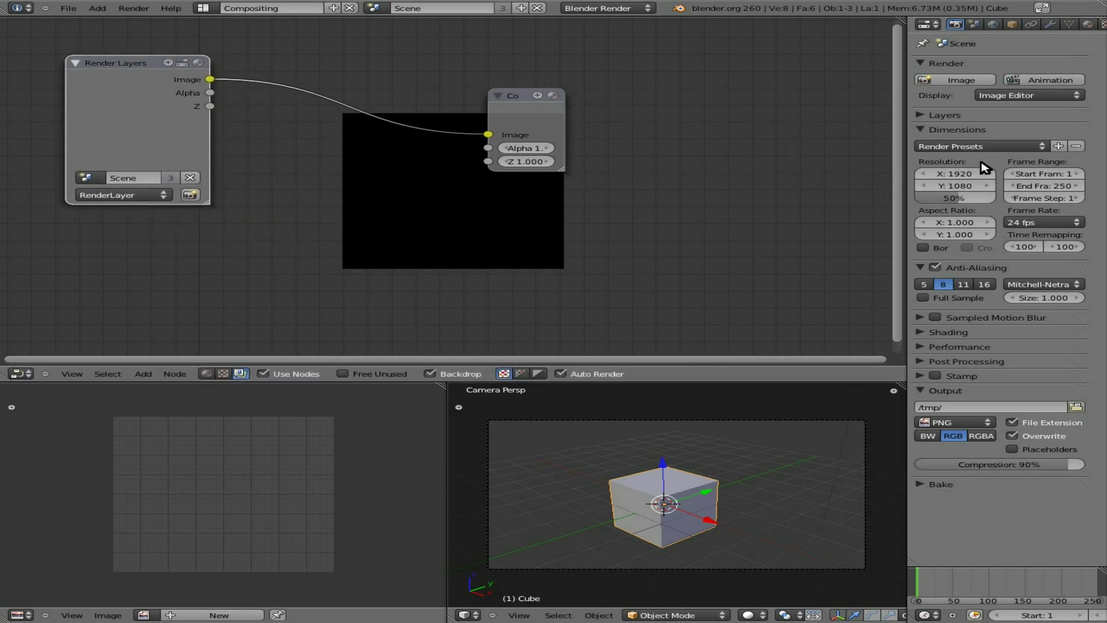
Apply the HDTV 1080p render preset at 30 fps and move the Composite node right
click(967, 148)
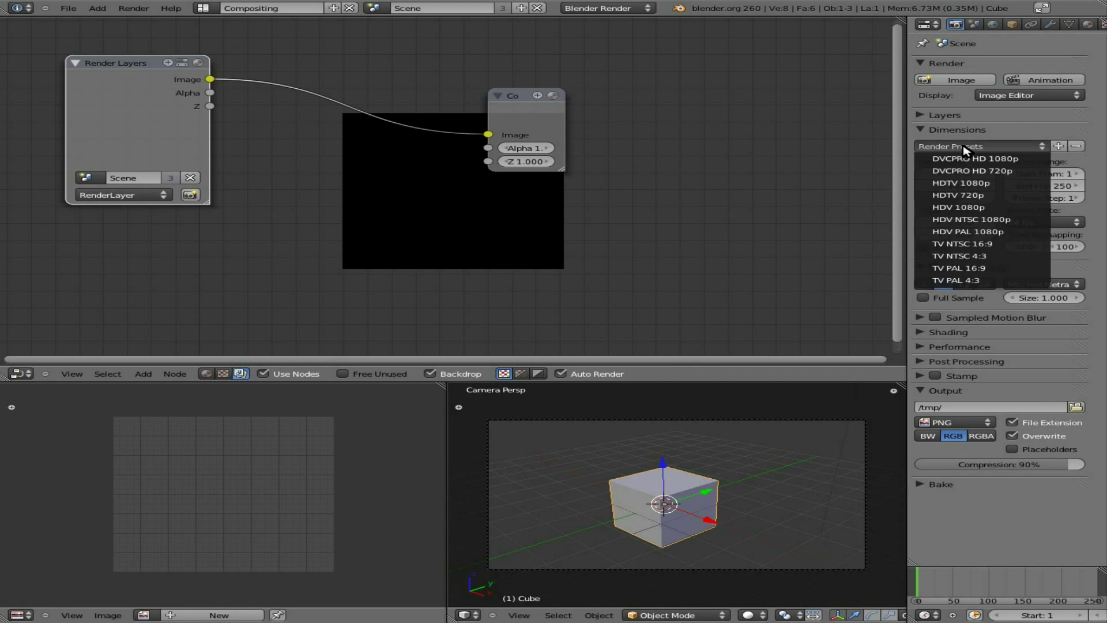
click(990, 185)
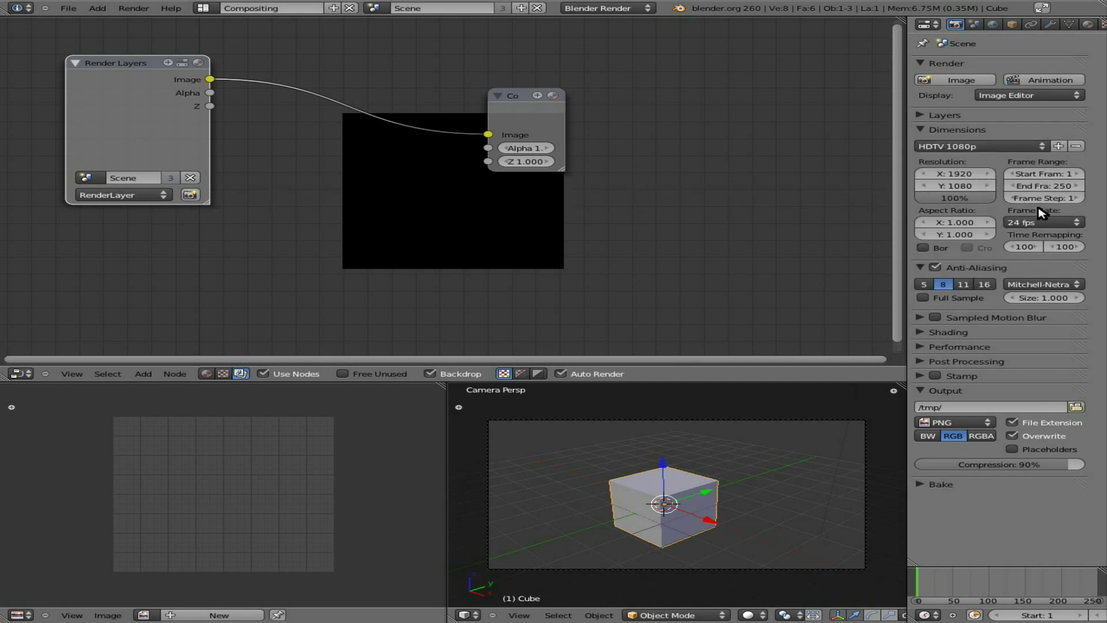
click(1053, 223)
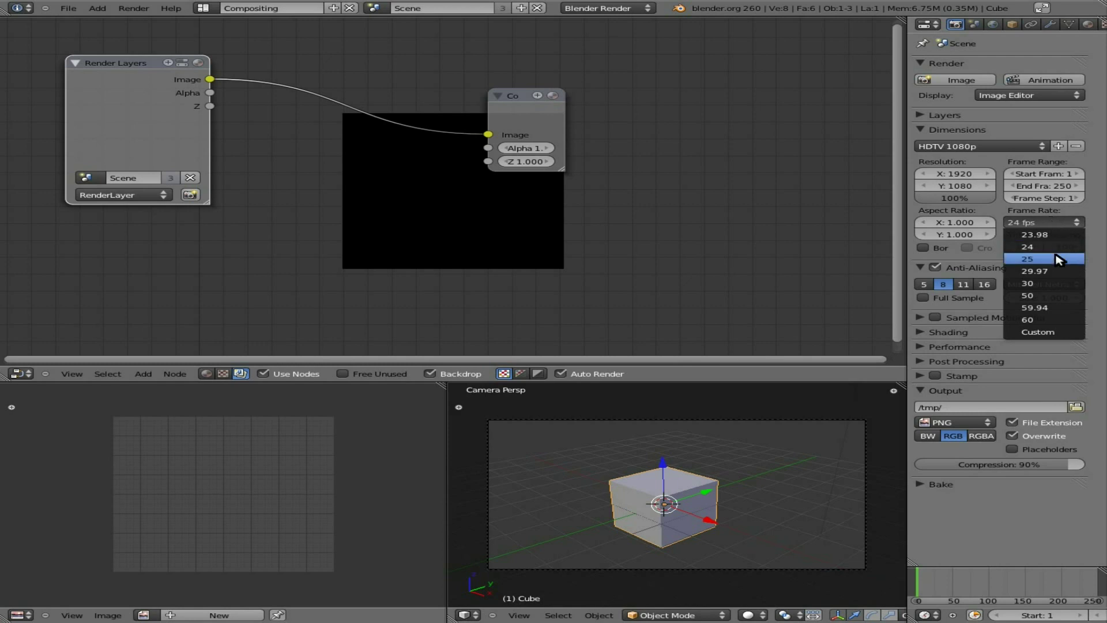
click(1057, 283)
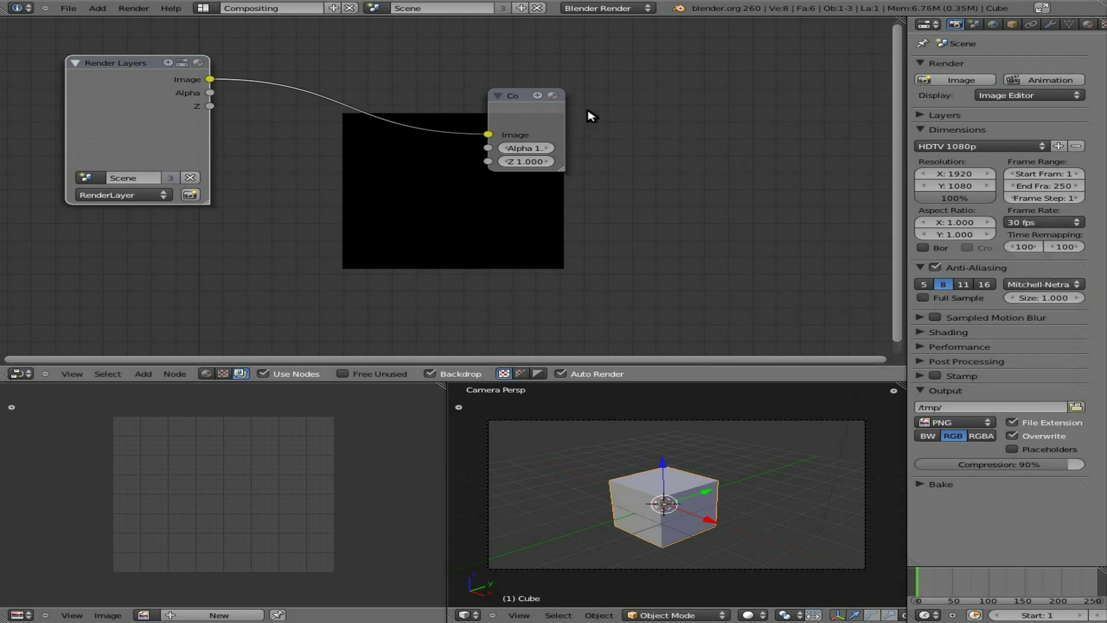
drag(519, 102, 788, 90)
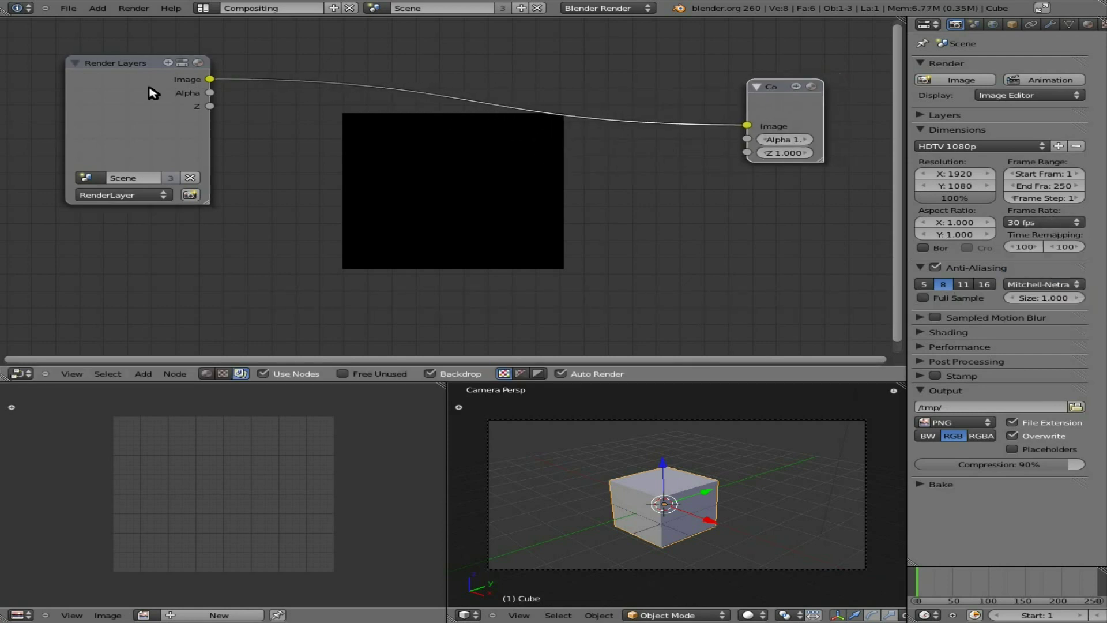
click(125, 66)
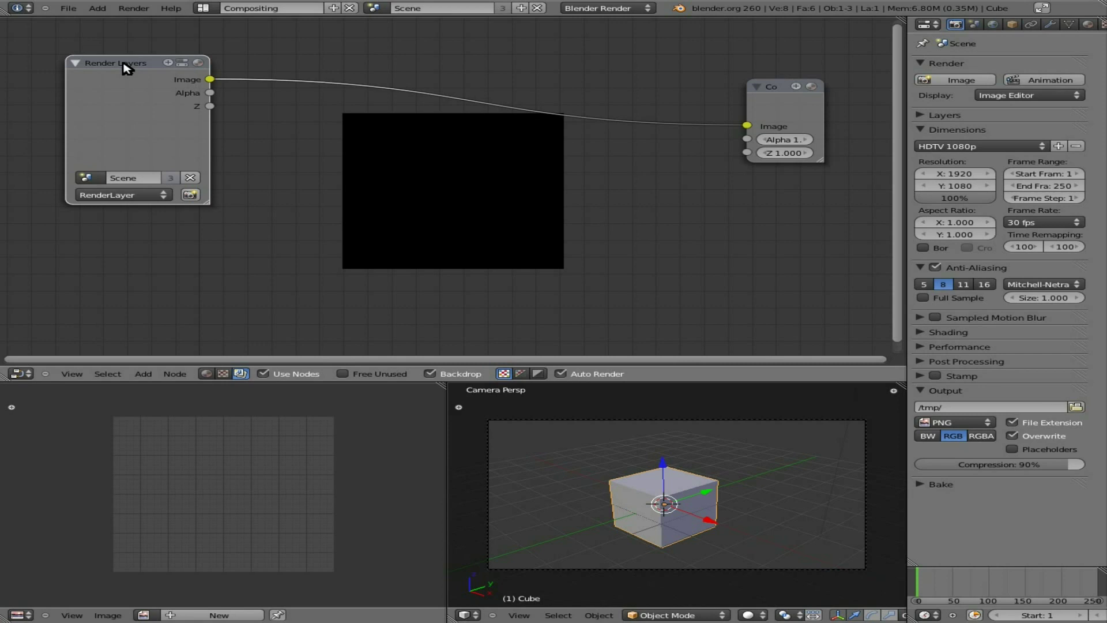
Replace Render Layers with an Image node loading /tmp/fire.avi at the left edge
key(x)
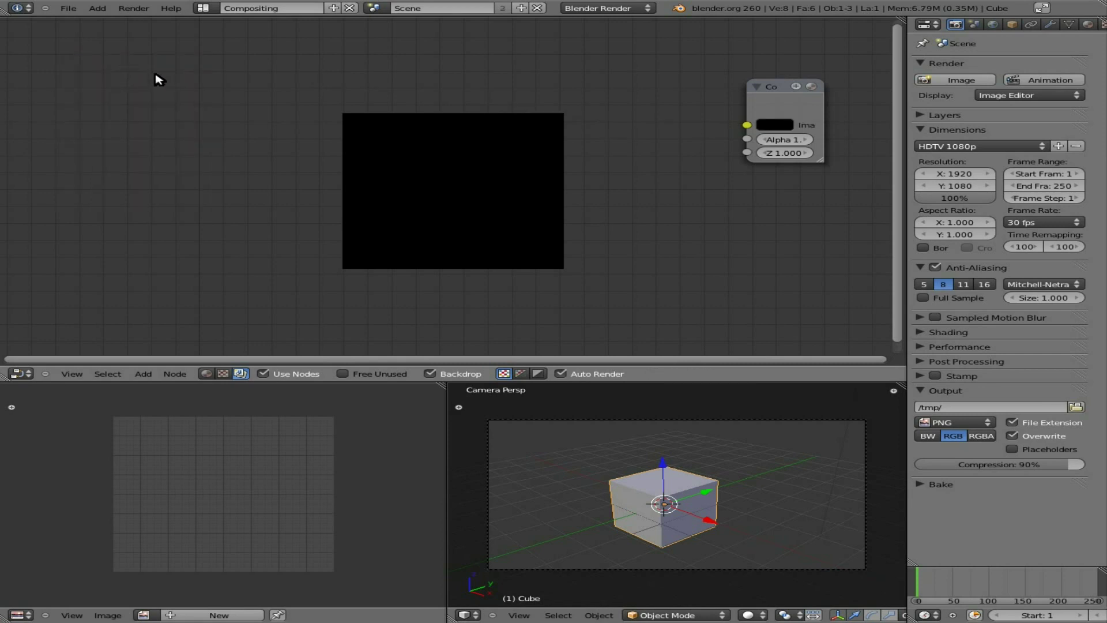
key(shift+a)
mouse_move(126, 75)
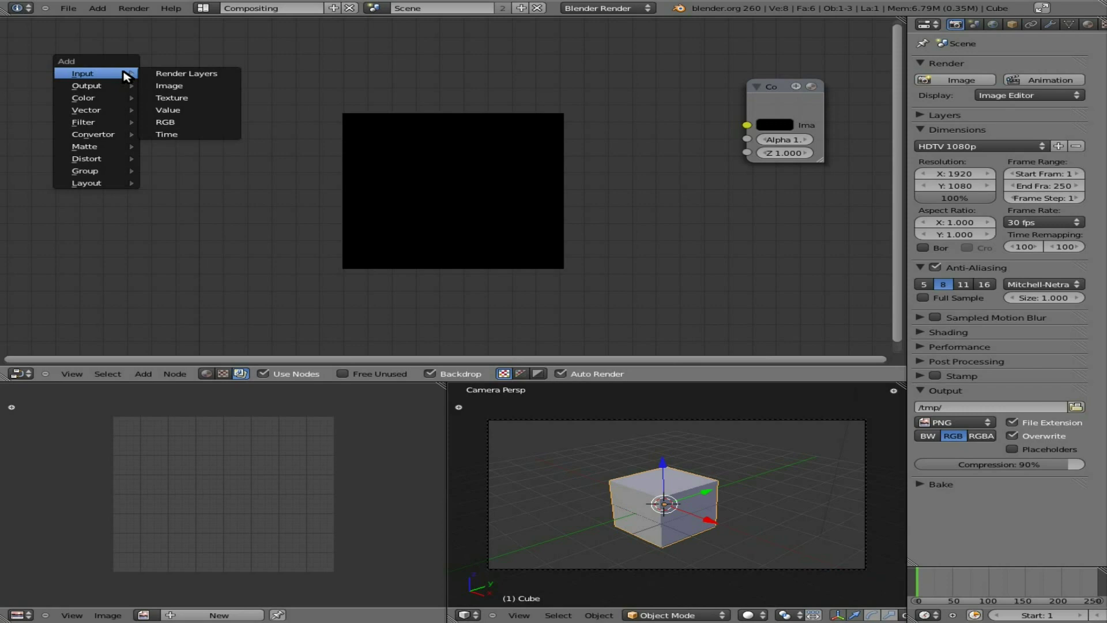
click(198, 88)
click(258, 139)
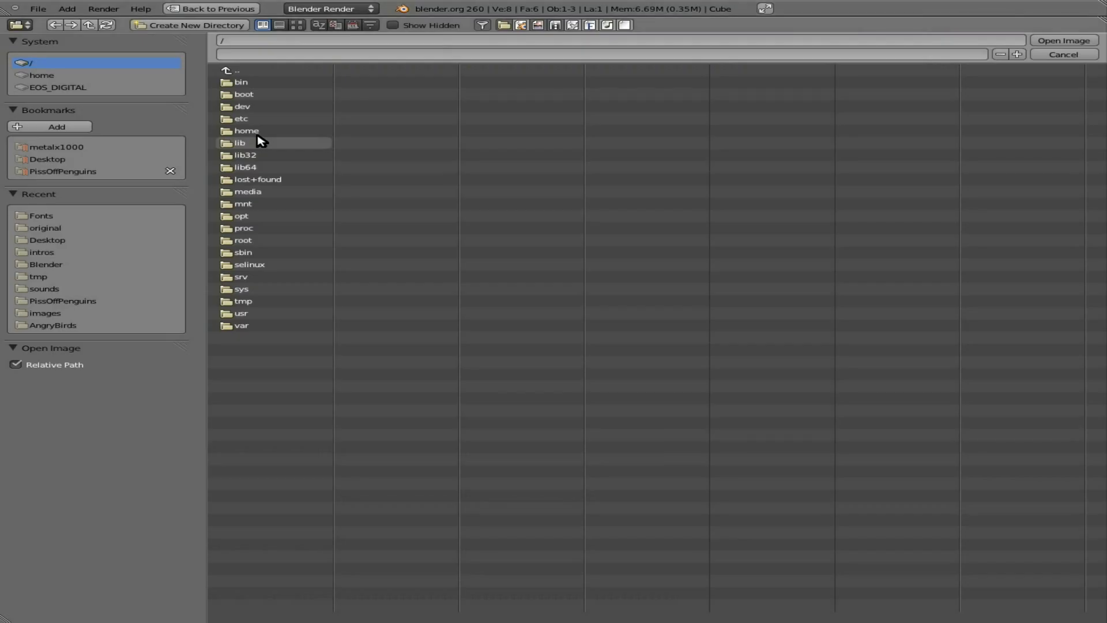
click(46, 278)
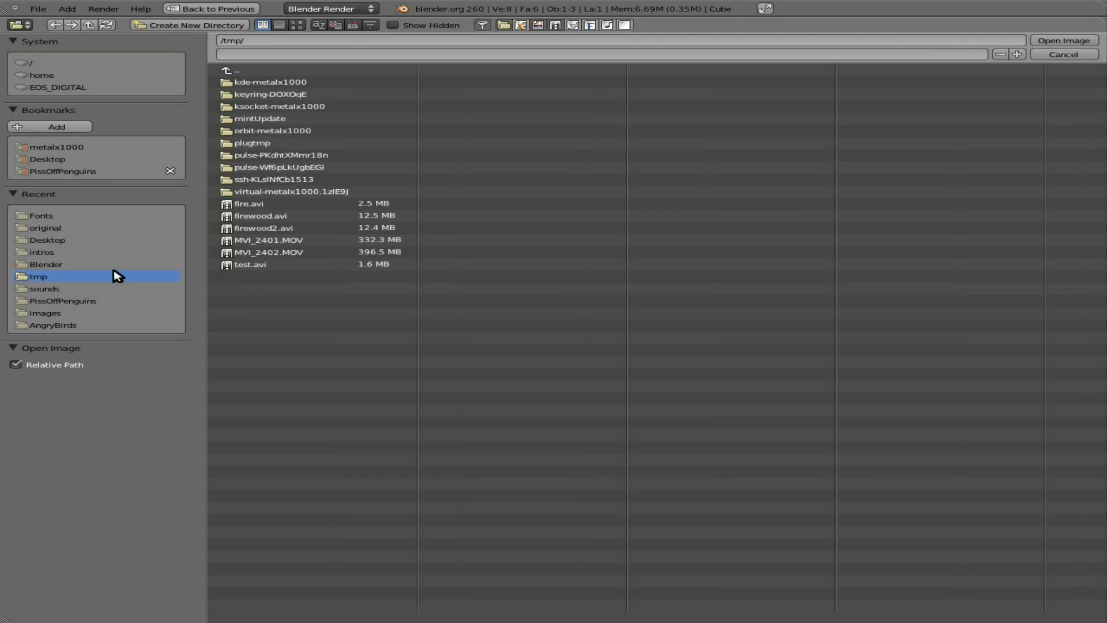
click(281, 205)
click(1064, 40)
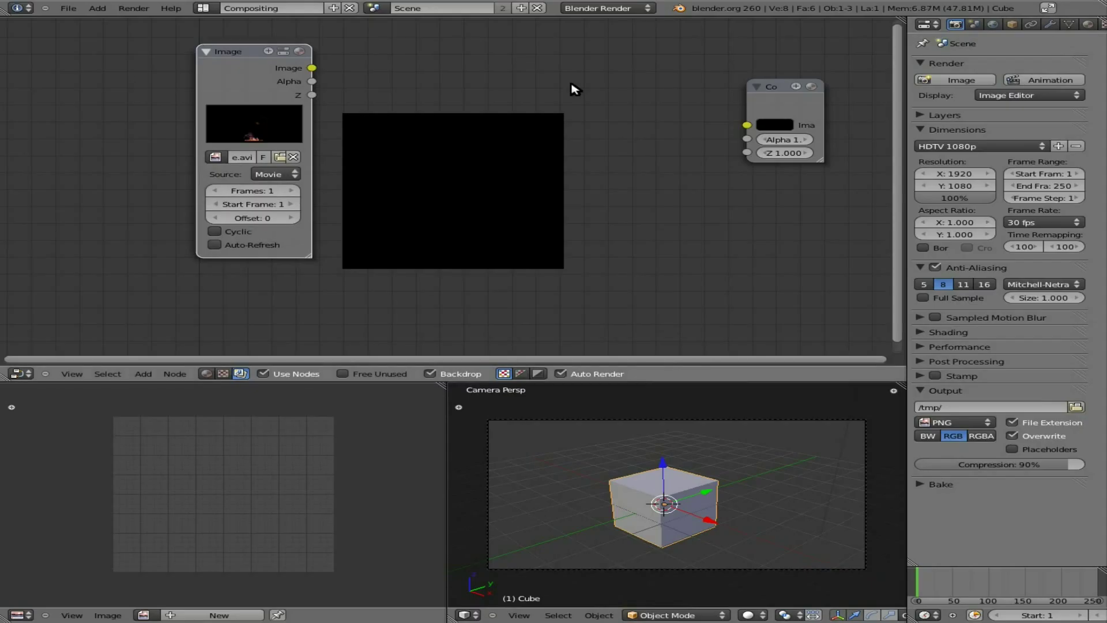
drag(218, 66, 103, 64)
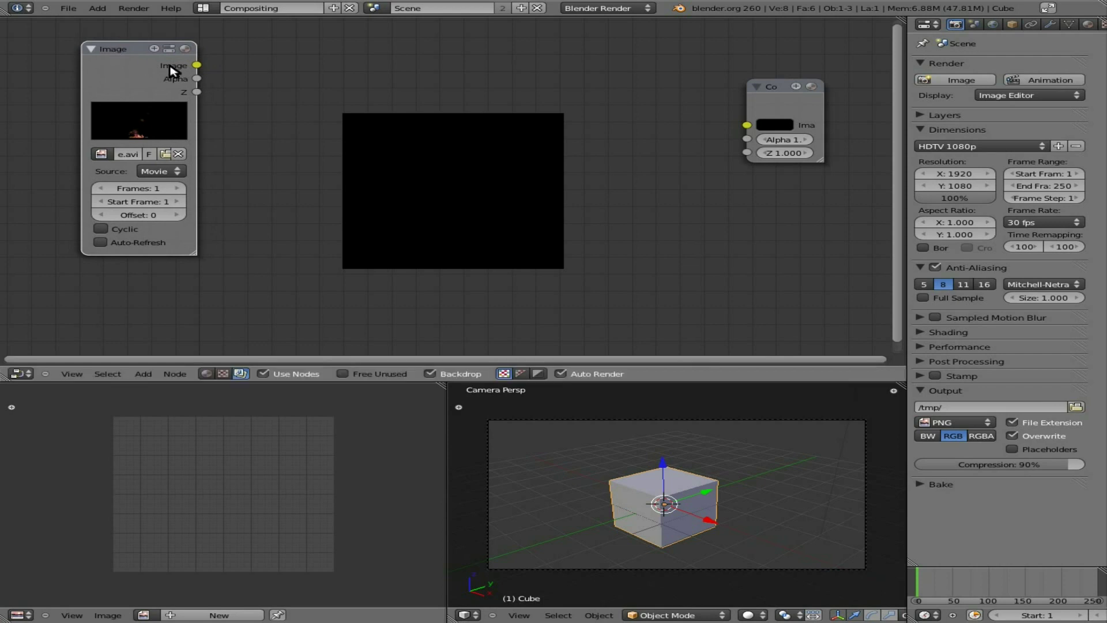
Add a Viewer node below Composite and connect the fire Image output to it
key(shift+a)
mouse_move(234, 203)
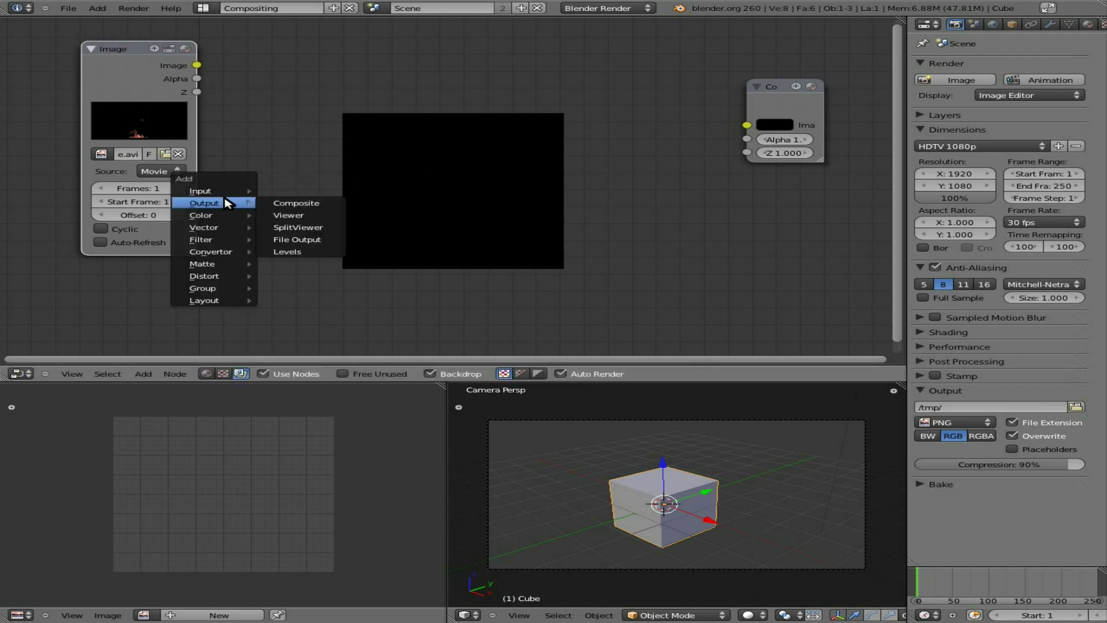
click(291, 215)
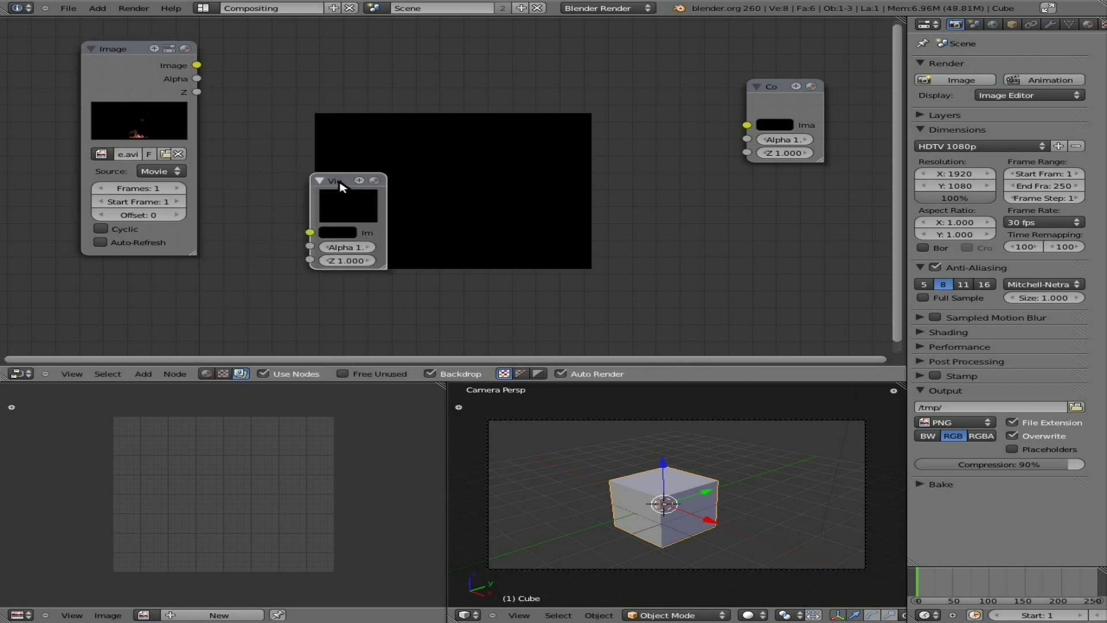
drag(334, 185, 795, 200)
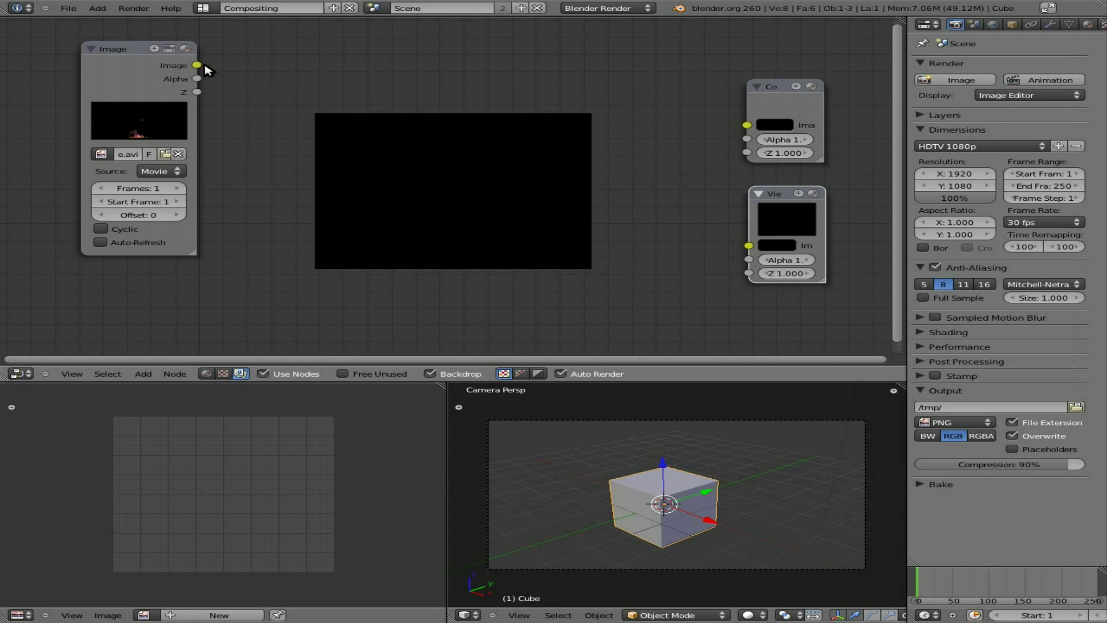
drag(197, 65, 749, 245)
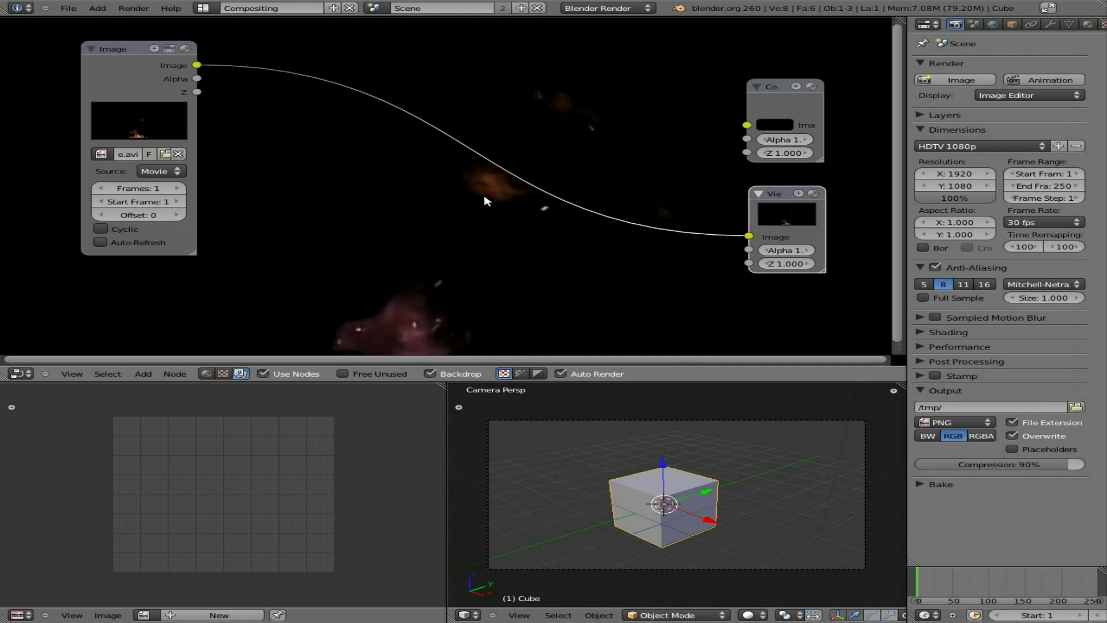
Shrink the backdrop, tick Auto-Refresh and Cyclic on the fire node, and widen Properties
key(v)
key(v)
key(v)
key(v)
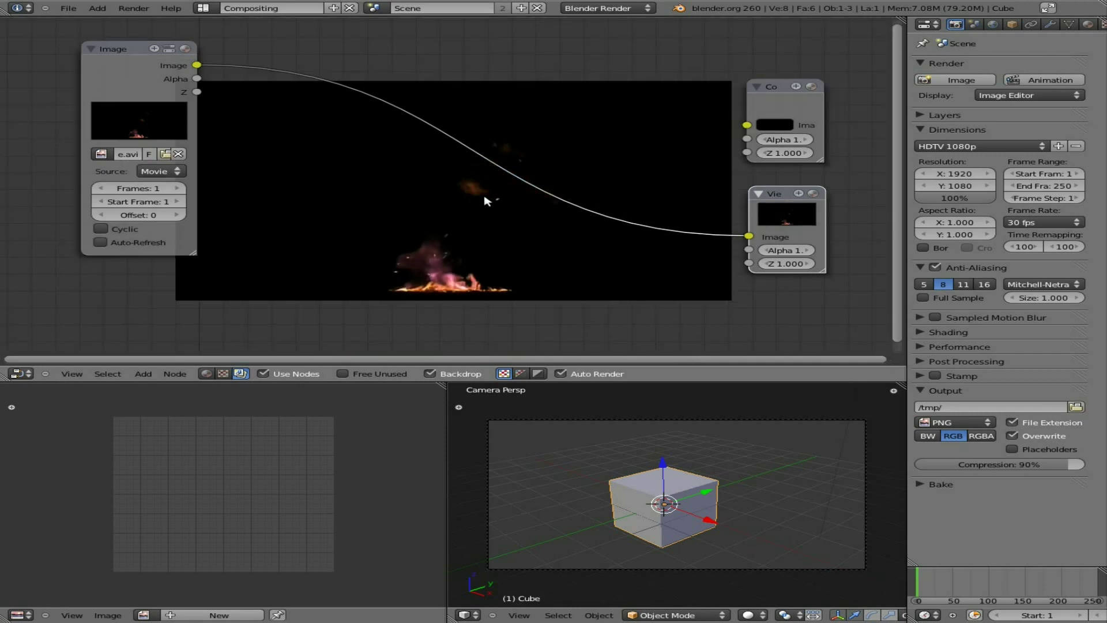
key(v)
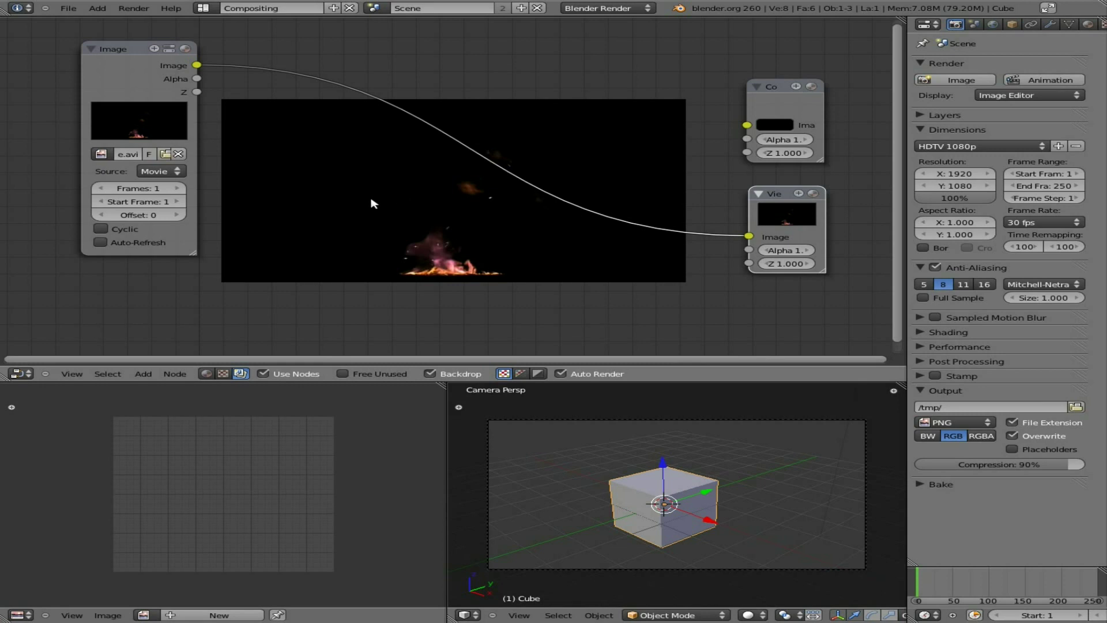
click(101, 243)
click(101, 229)
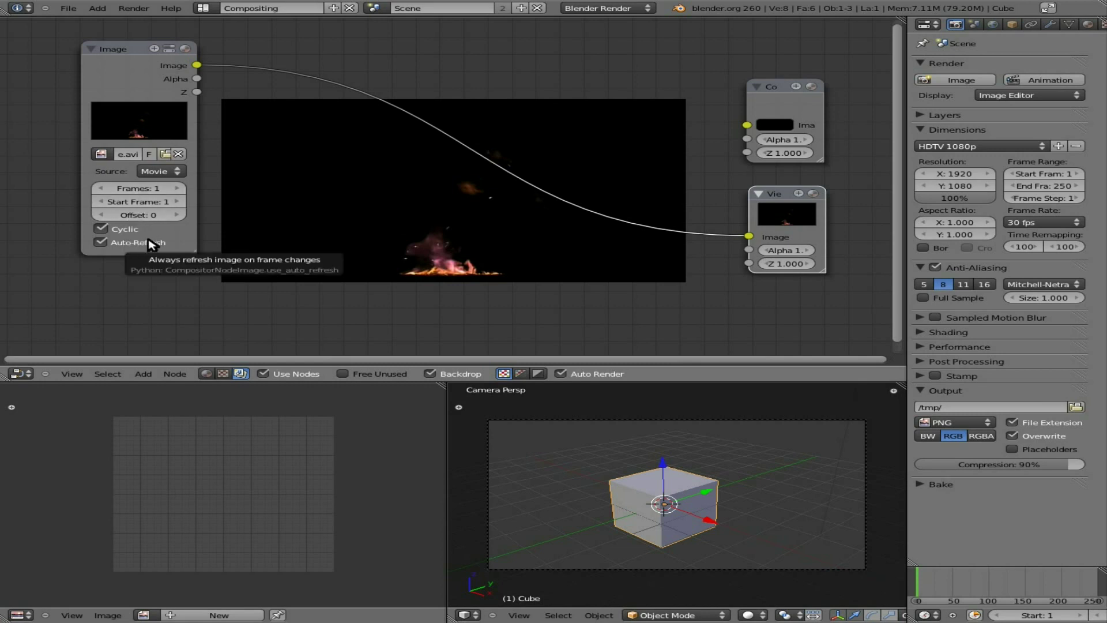
drag(908, 126, 869, 122)
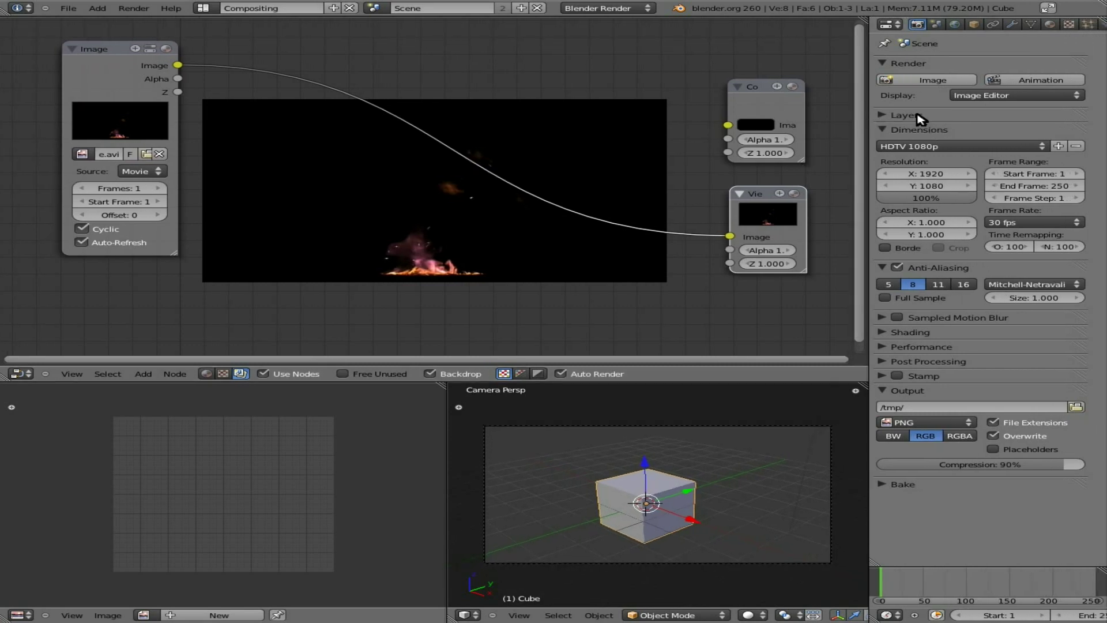
Make the cube's texture an Image or Movie type using the loaded fire.avi
click(1070, 26)
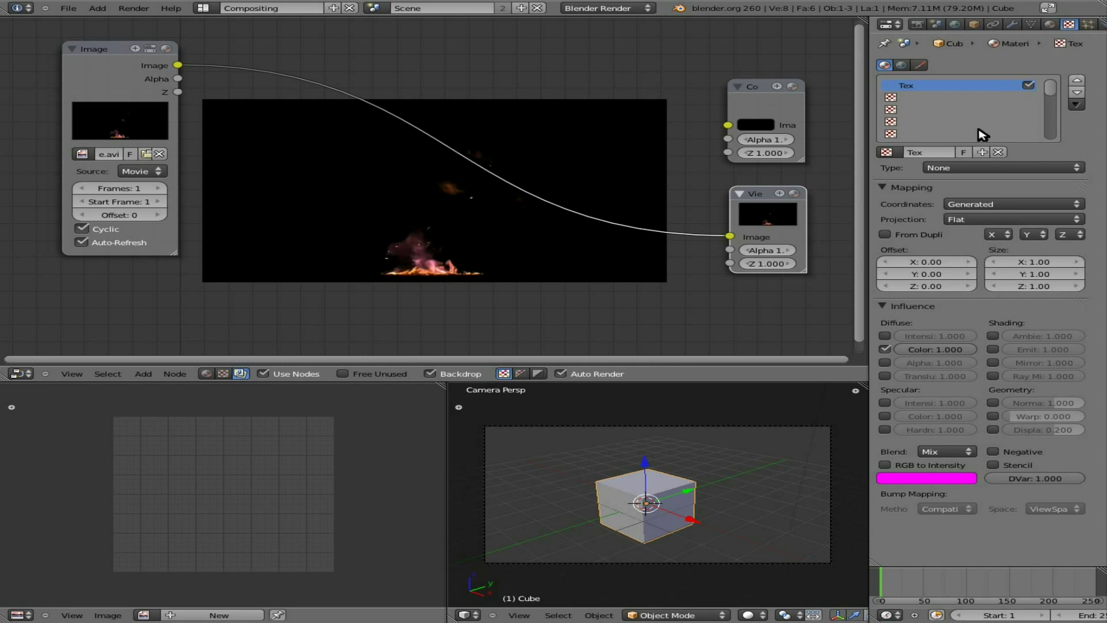
click(972, 168)
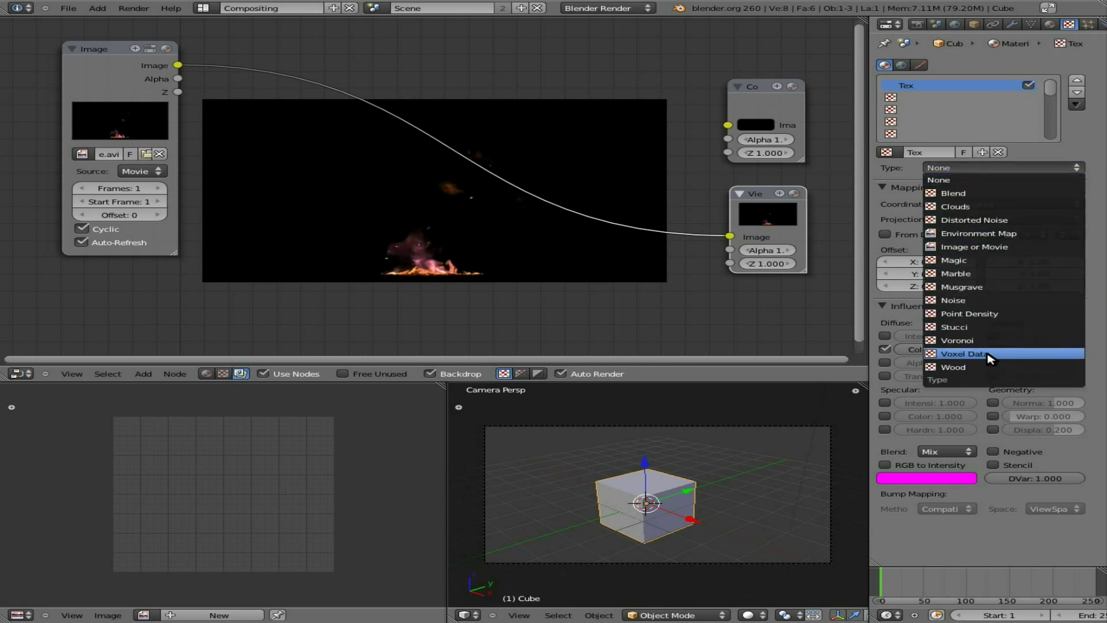
click(980, 247)
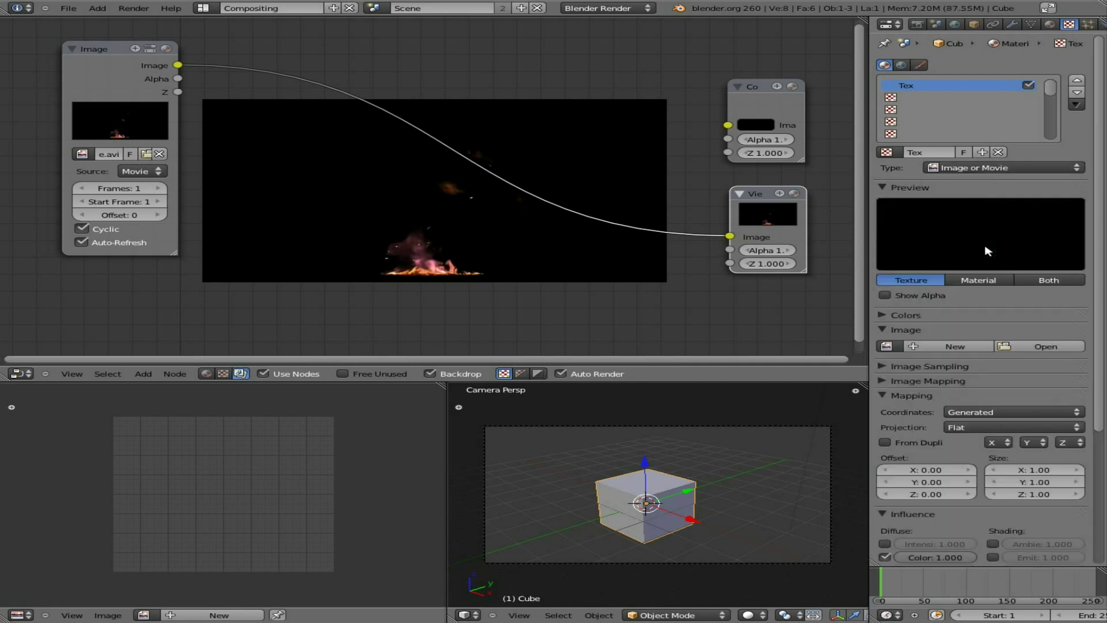
click(898, 346)
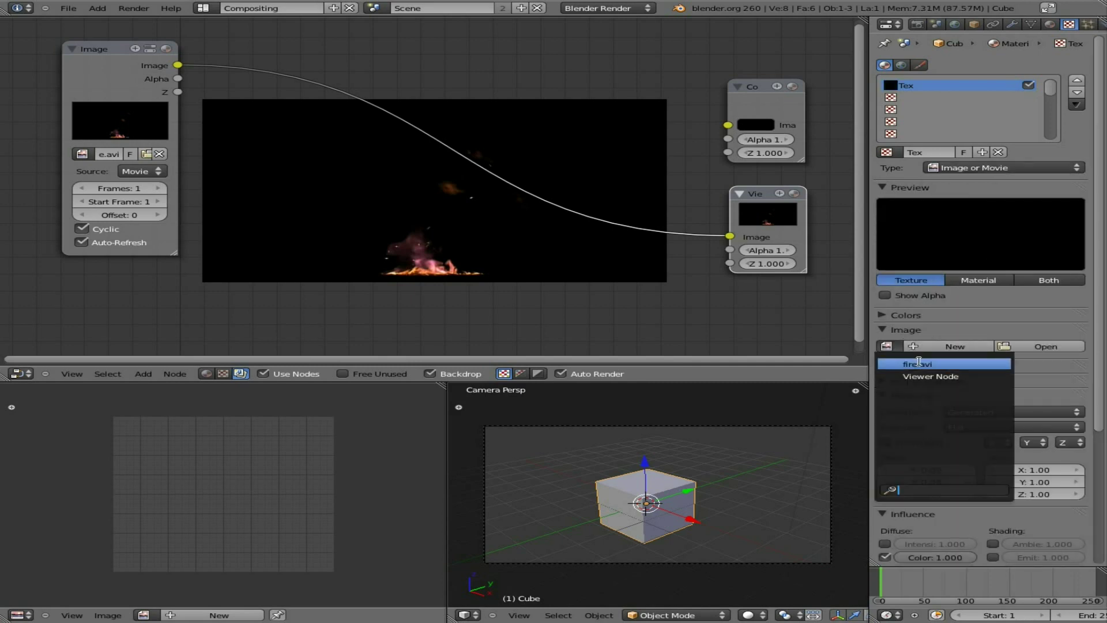
click(917, 363)
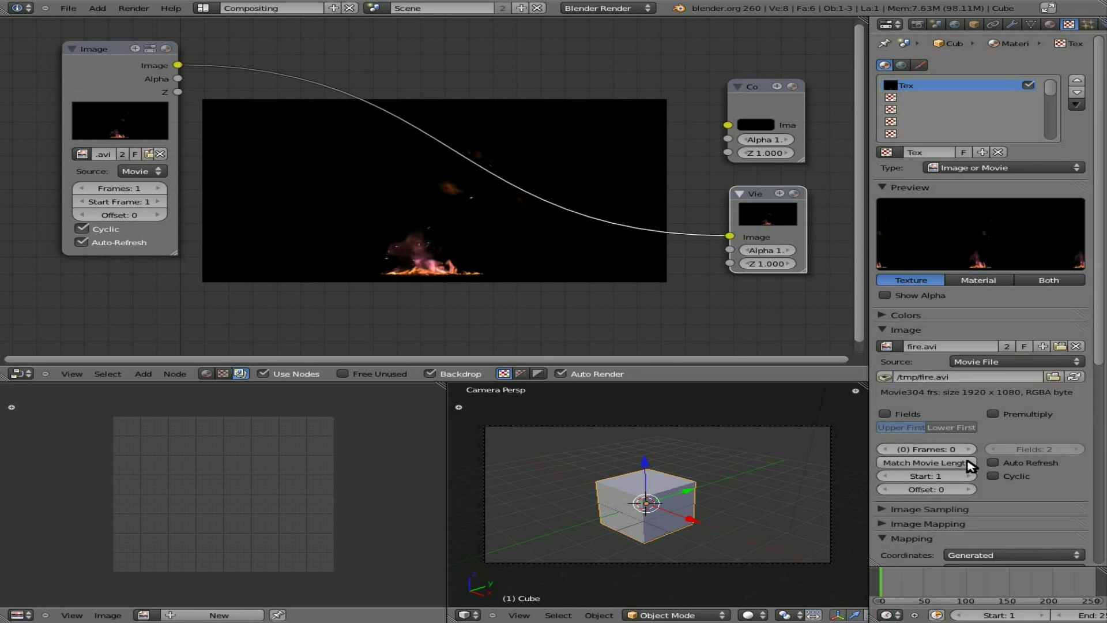
Match the texture to the movie's 304 frames, give the fire node 304 frames, and play
click(945, 463)
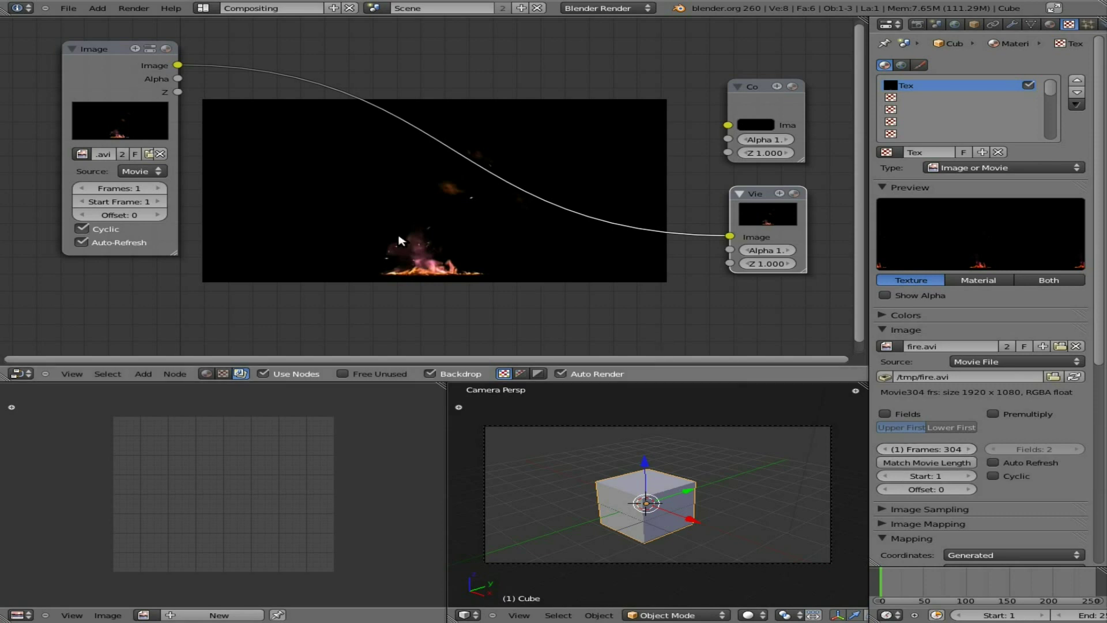
click(135, 189)
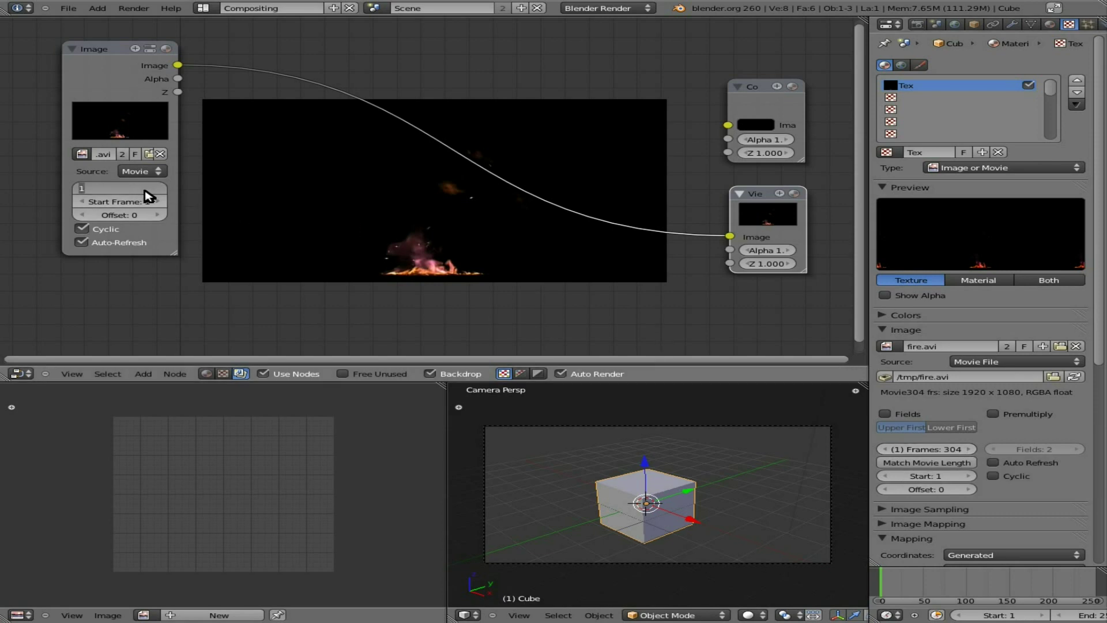
key(Return)
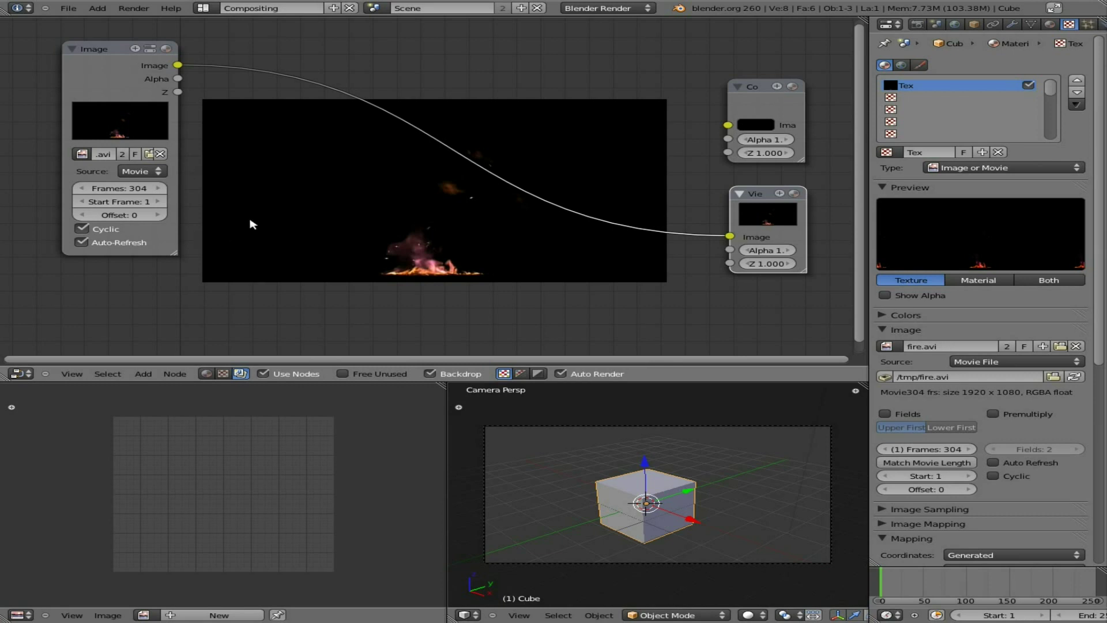
key(alt+a)
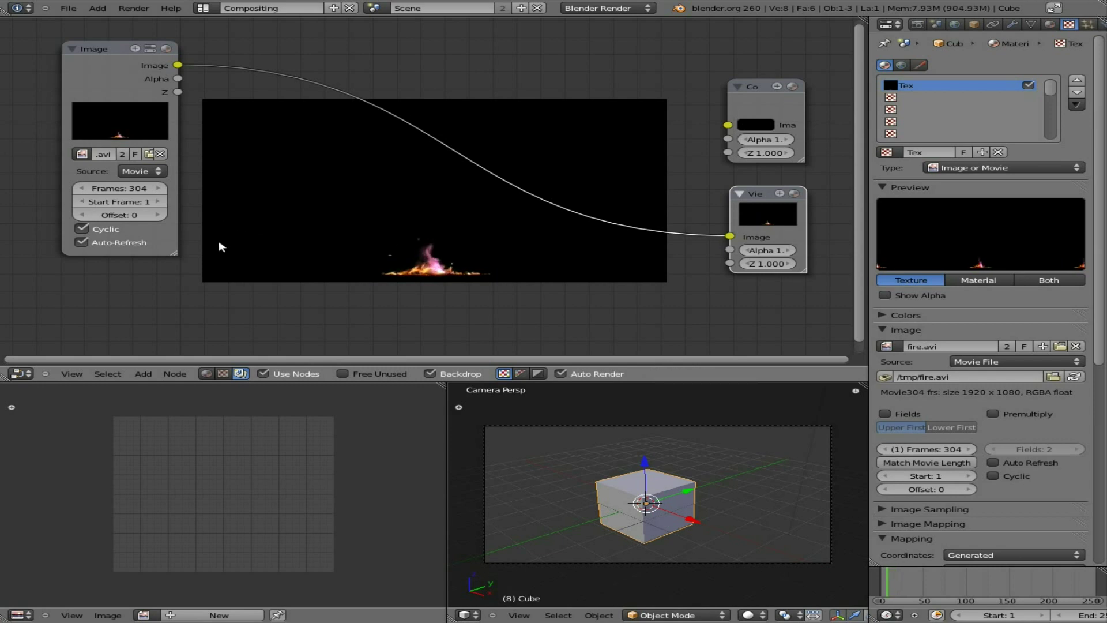
key(shift+a)
Add an Image node loading /tmp/firewood.avi beside the fire node, with Cyclic and Auto-Refresh on
mouse_move(223, 231)
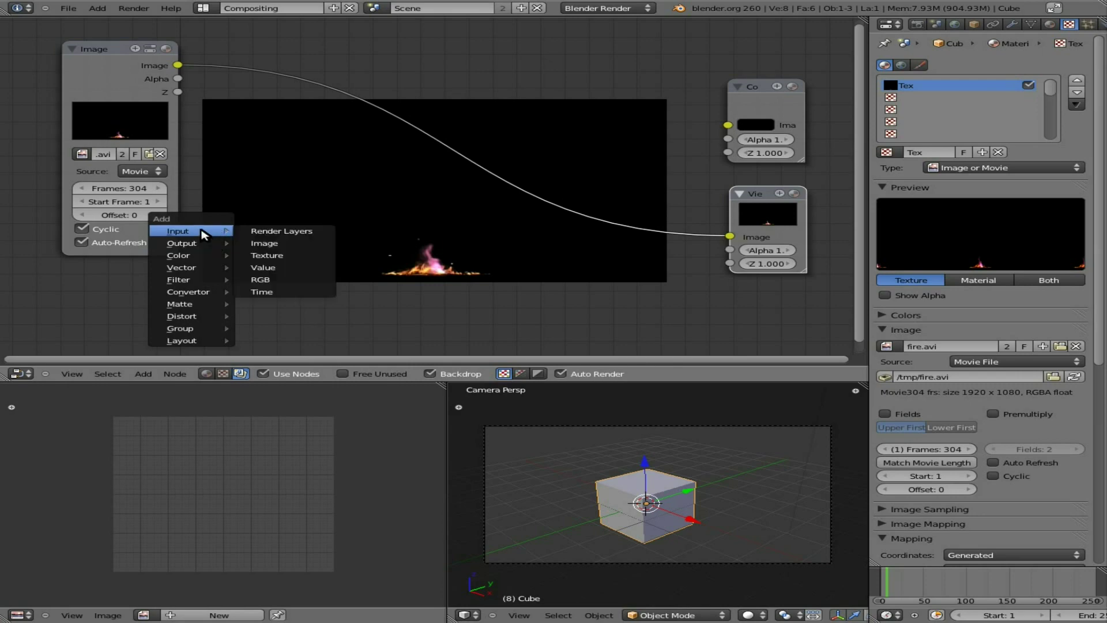
click(303, 243)
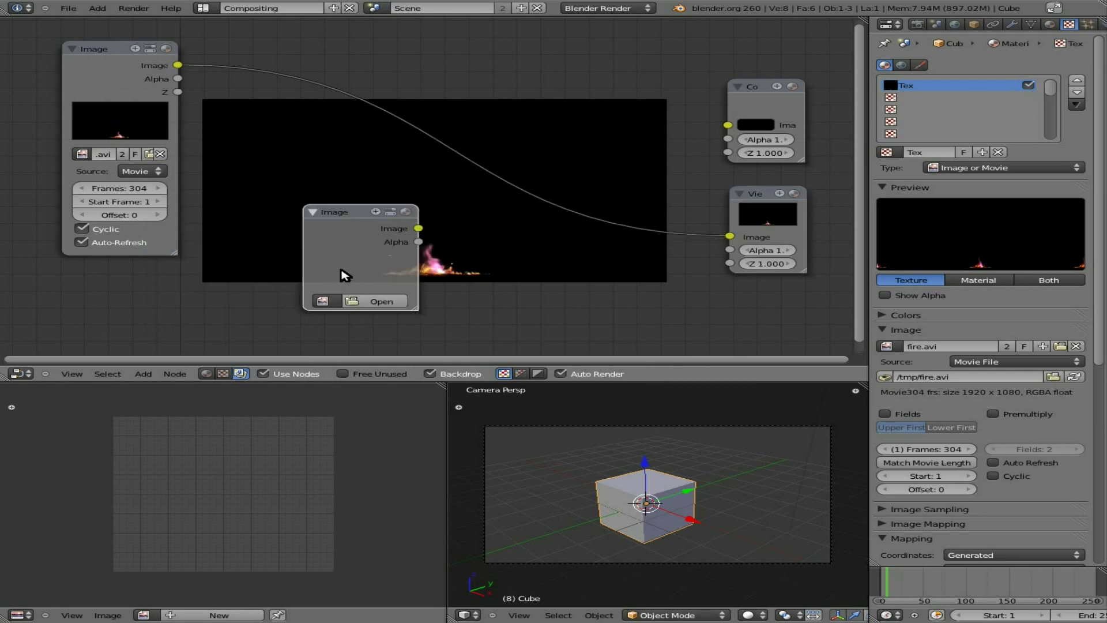
click(372, 302)
click(55, 276)
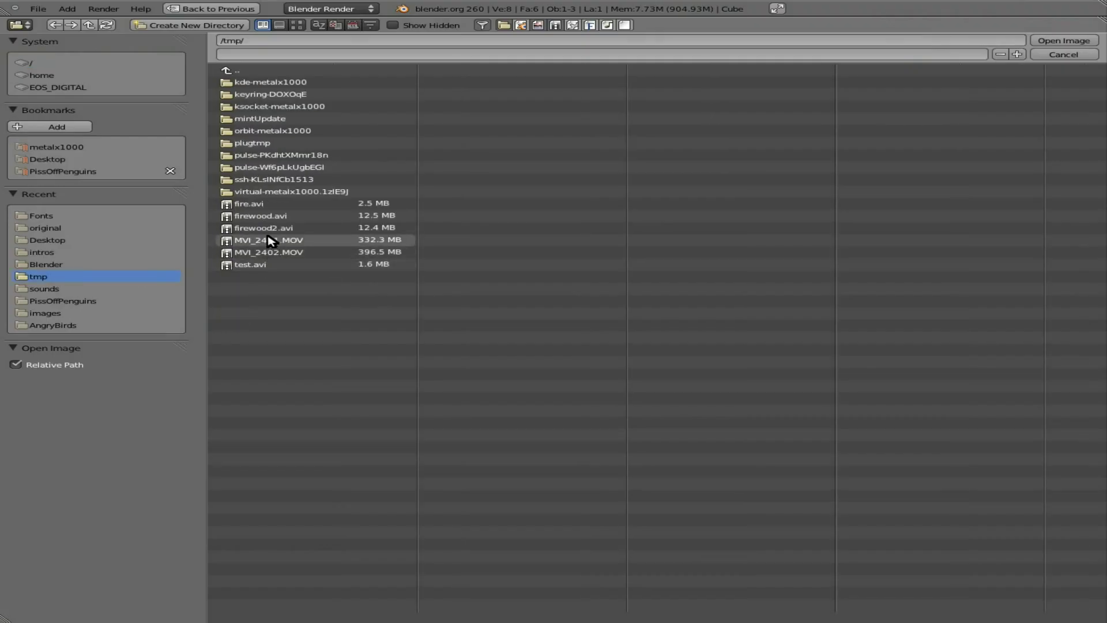
click(269, 219)
click(1066, 41)
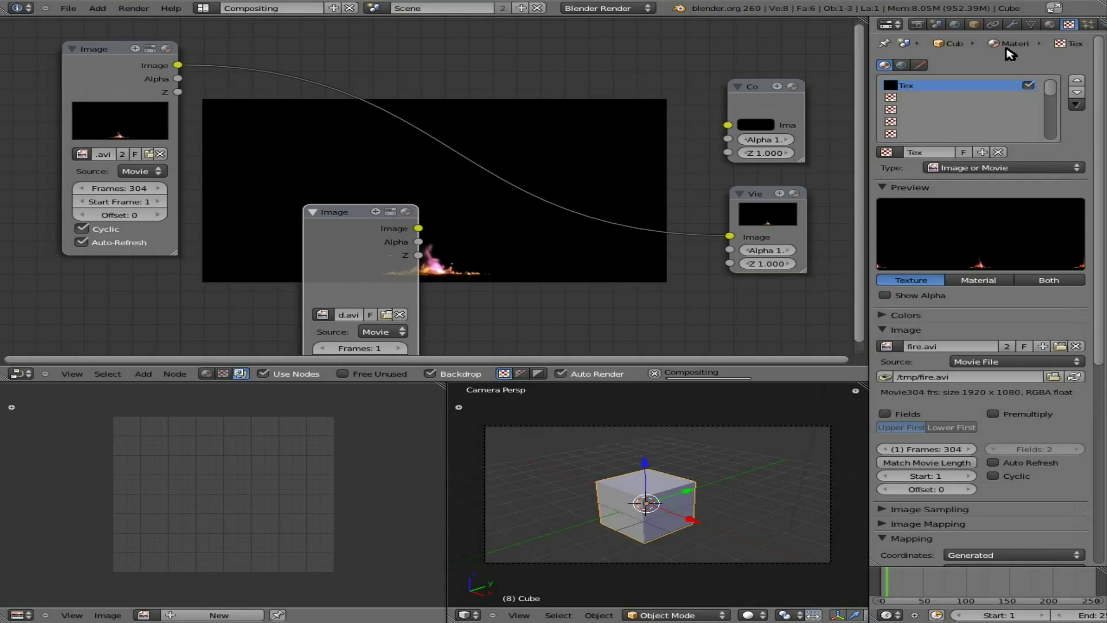
drag(361, 214, 278, 117)
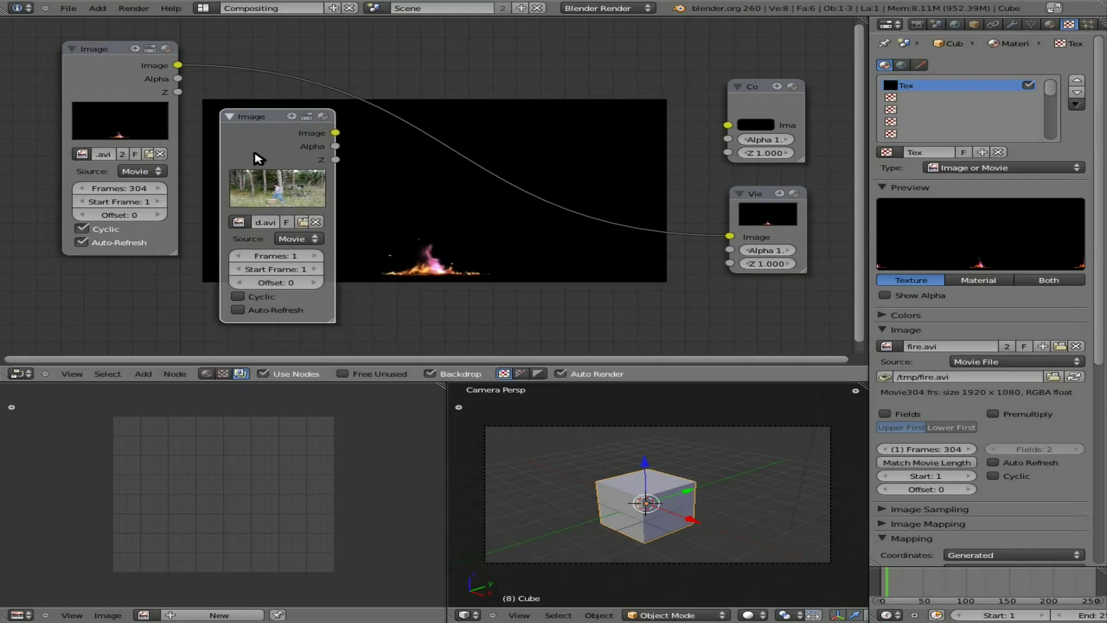
click(237, 296)
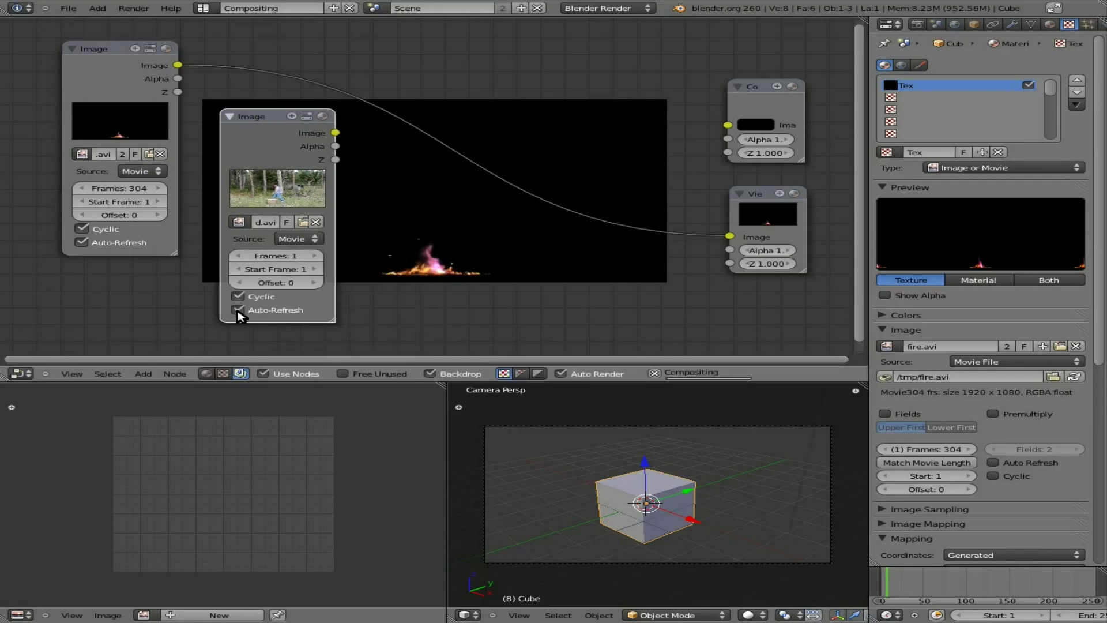
click(237, 309)
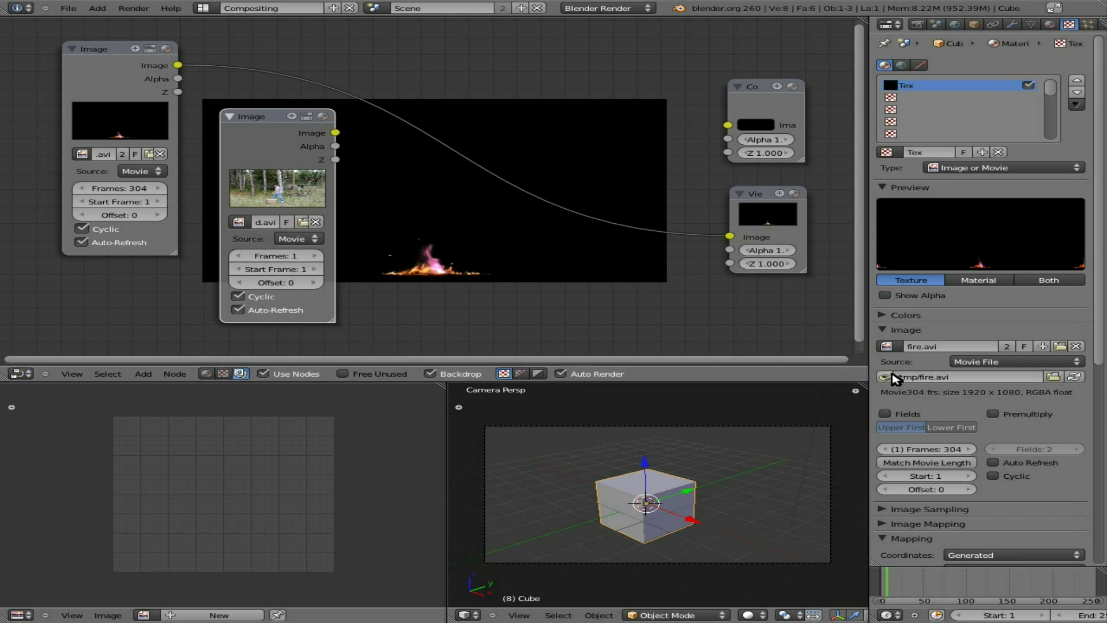
click(888, 346)
Switch the texture to firewood.avi matched to its length, and set the firewood node to 304 frames
click(929, 377)
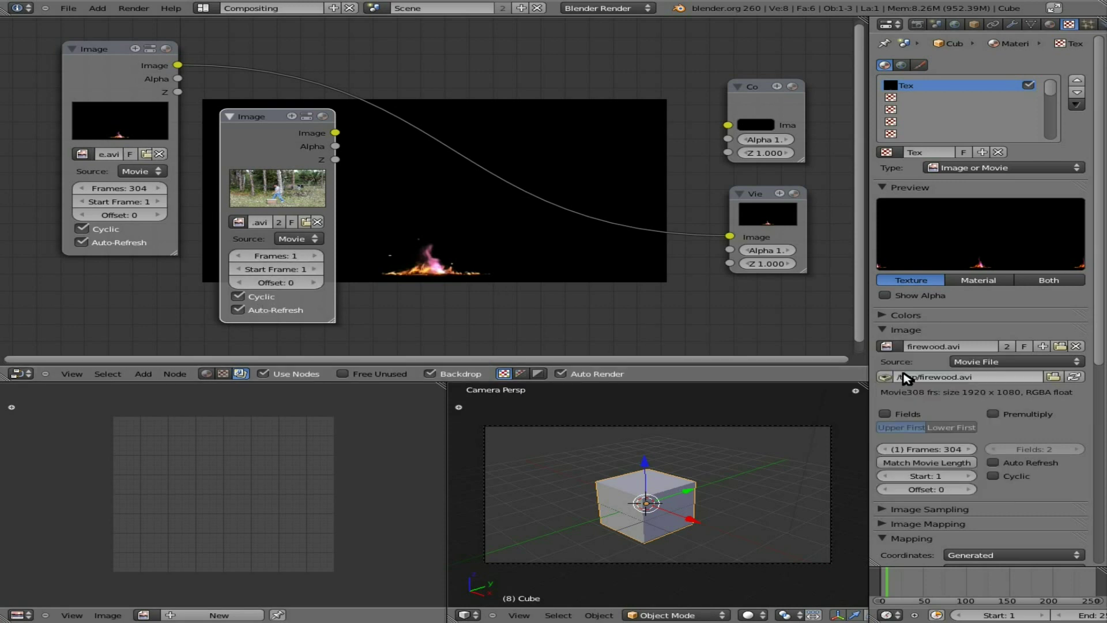
click(934, 463)
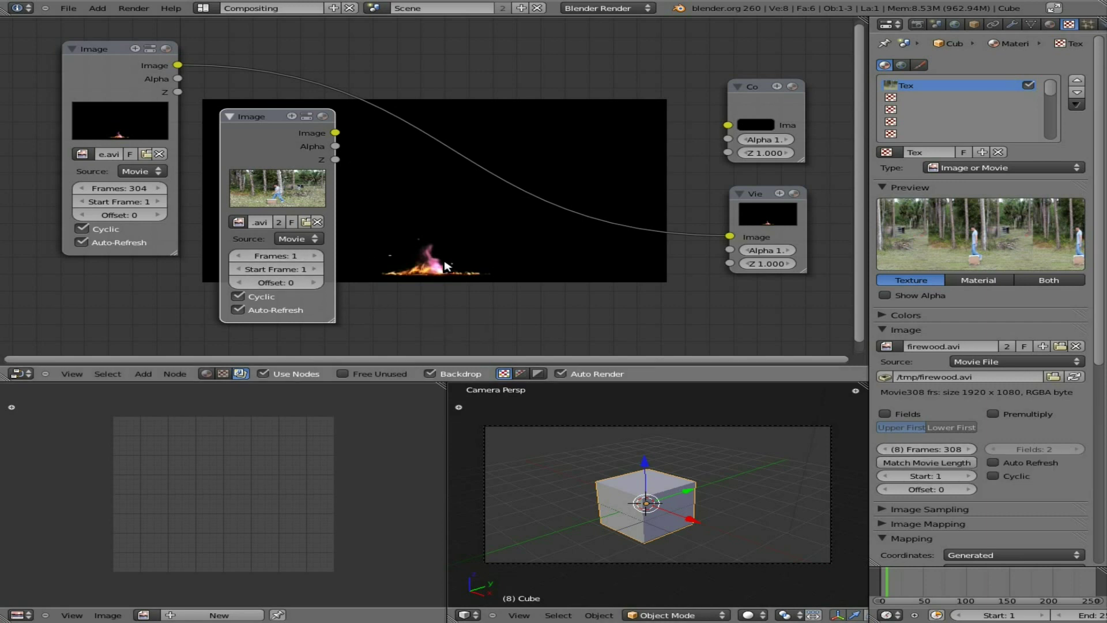
click(293, 257)
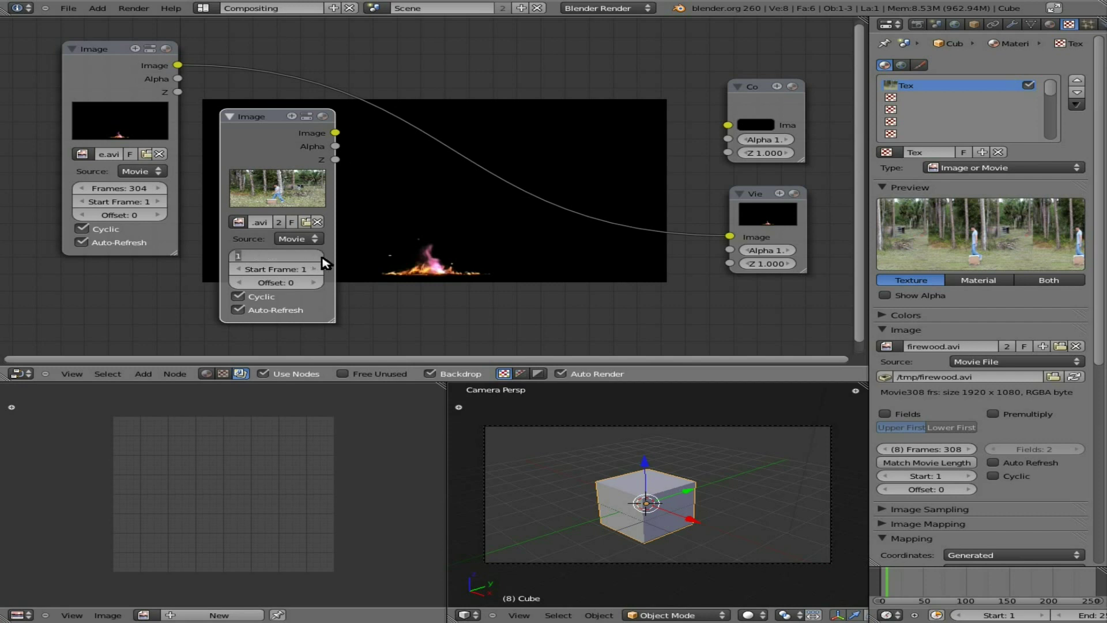
text(304)
key(Return)
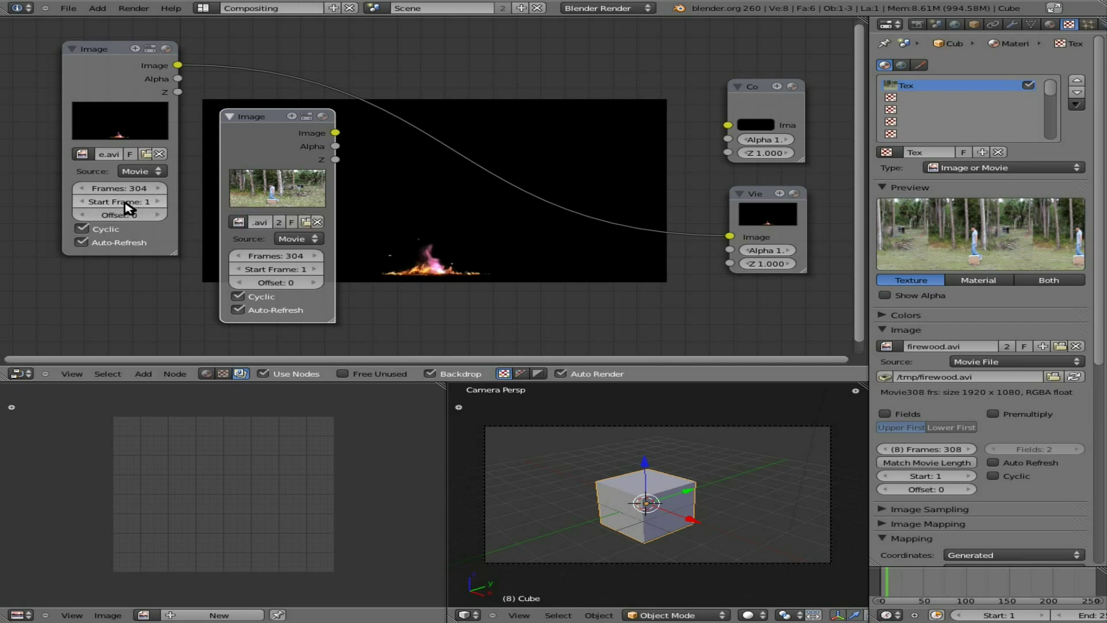
Collapse both Image nodes and drop a Mix node onto the fire-to-Viewer link
click(231, 117)
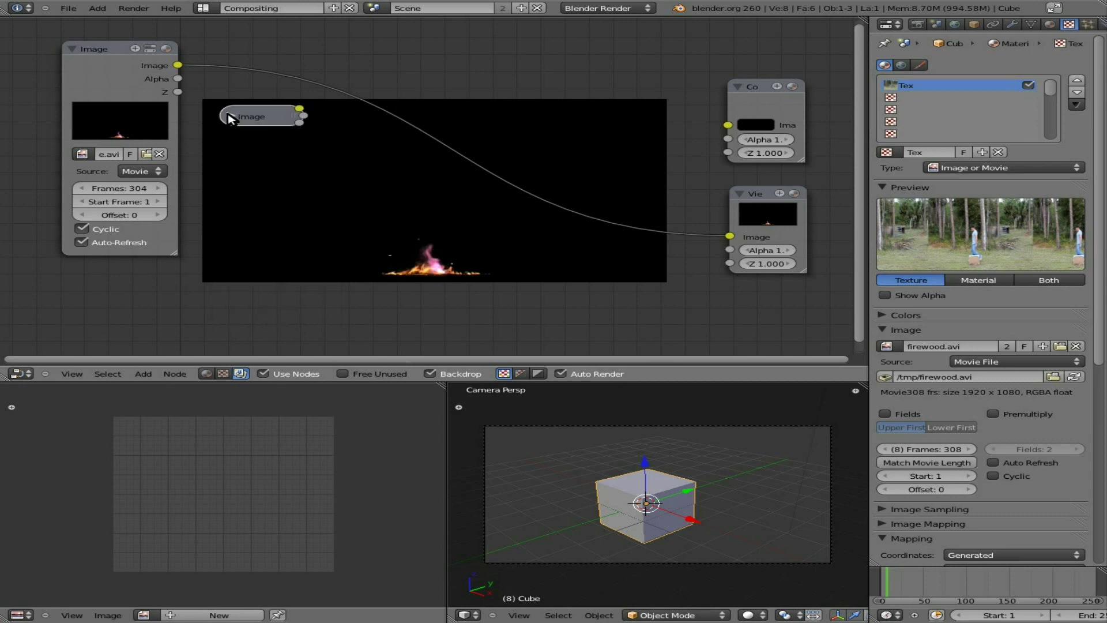
click(72, 48)
drag(252, 119, 109, 153)
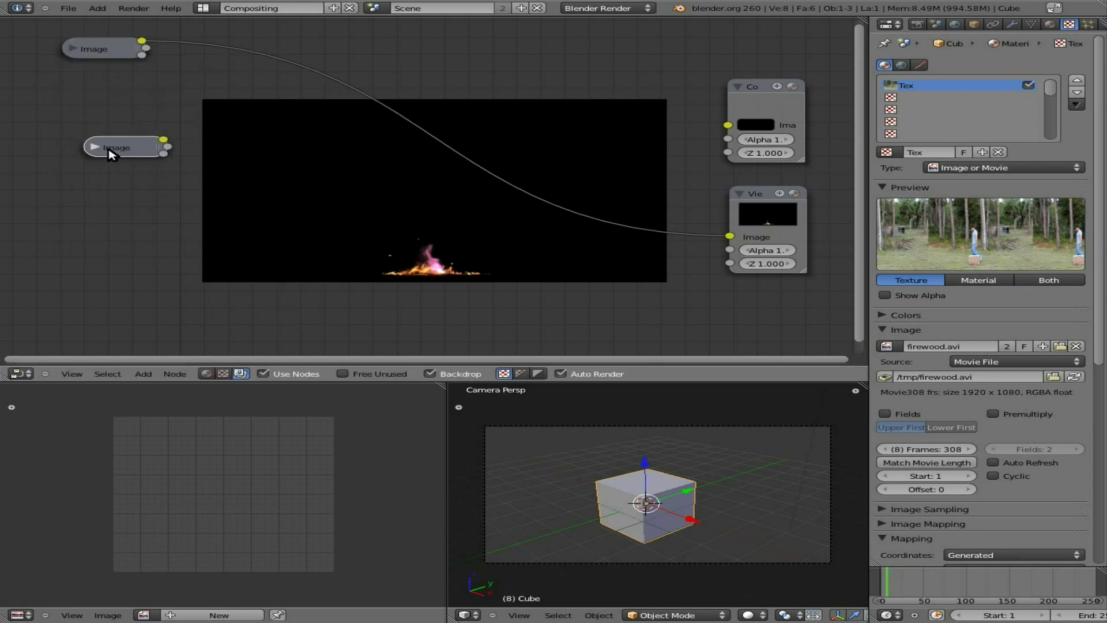
key(shift+a)
mouse_move(374, 180)
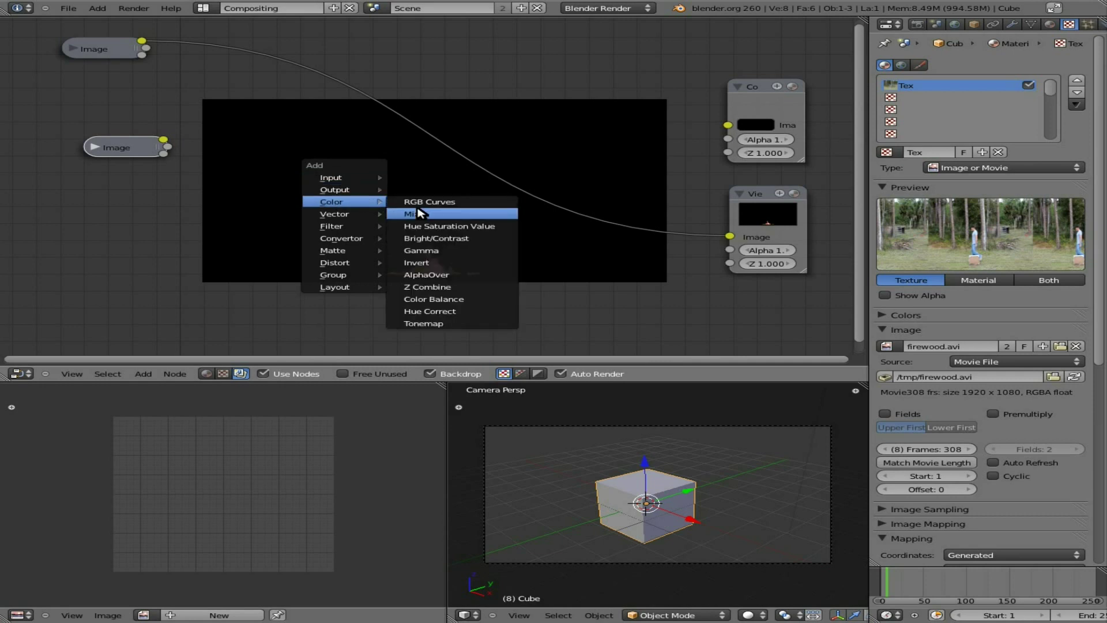
click(425, 215)
click(450, 120)
drag(466, 105, 385, 86)
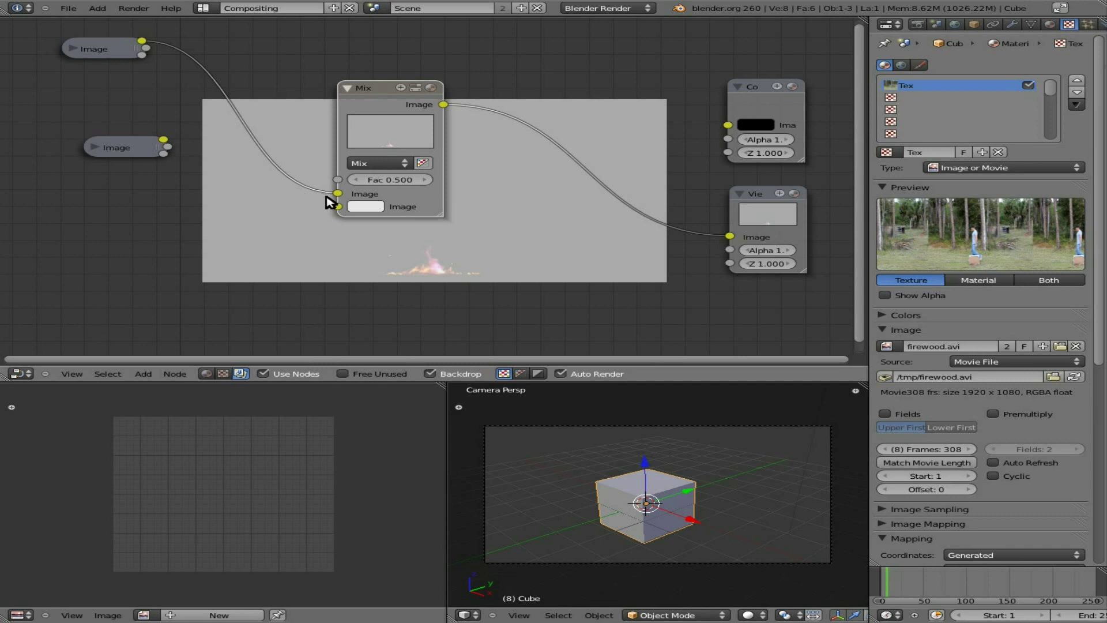
Feed the firewood node into the Mix's lower input, set blend to Screen, and collapse it
drag(164, 139, 338, 206)
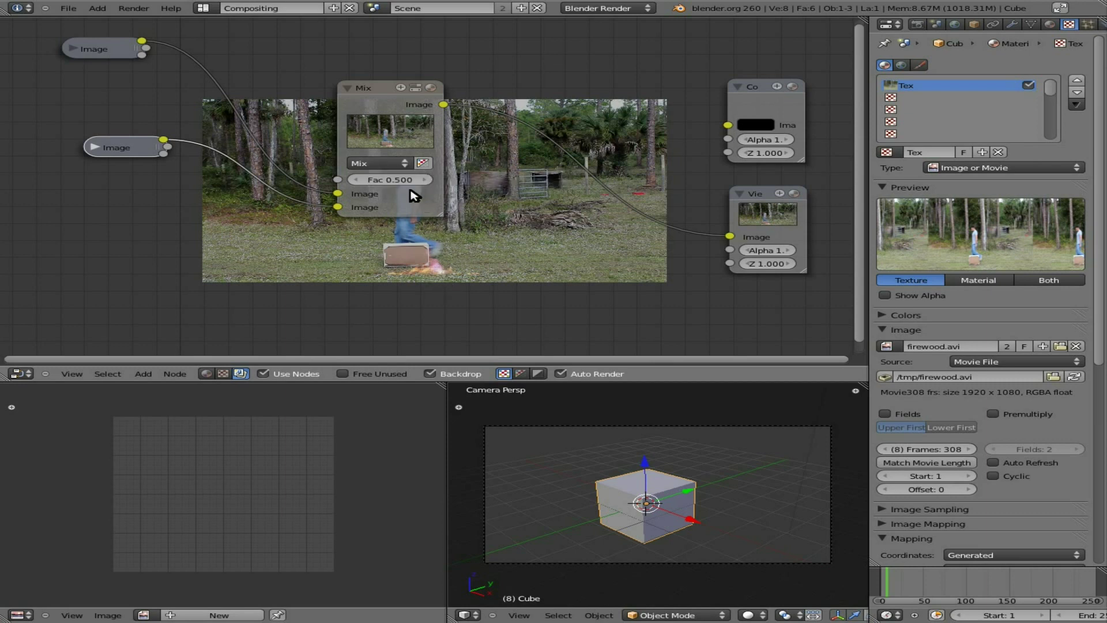
click(402, 164)
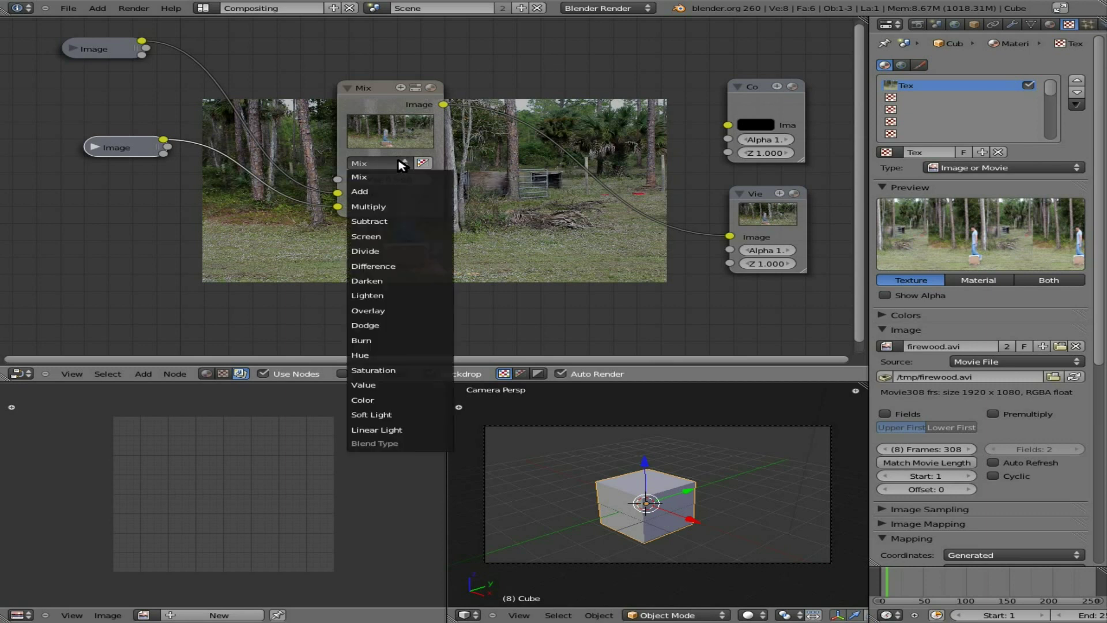
click(369, 236)
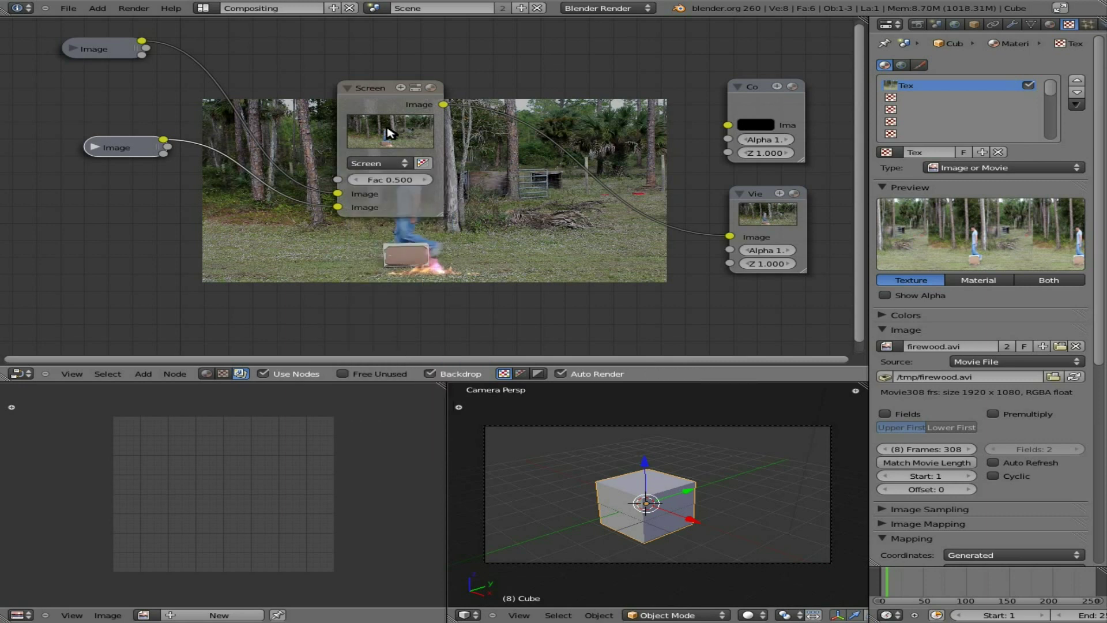
click(348, 88)
drag(369, 94, 192, 248)
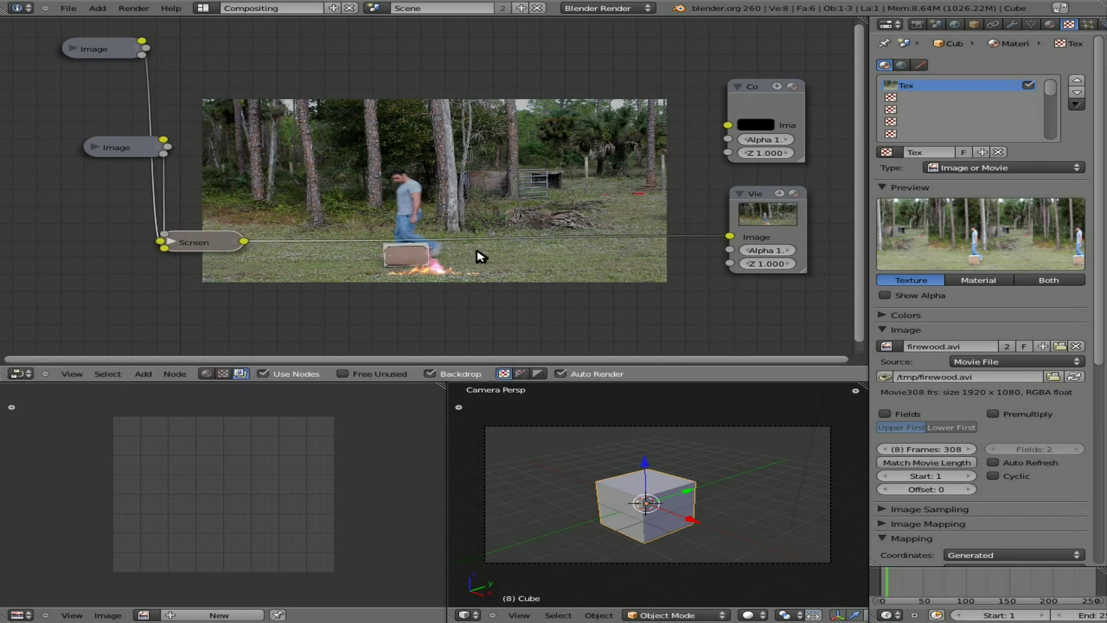
Advance playback, move the Screen node up-right and the lower Image node down-left
key(alt+a)
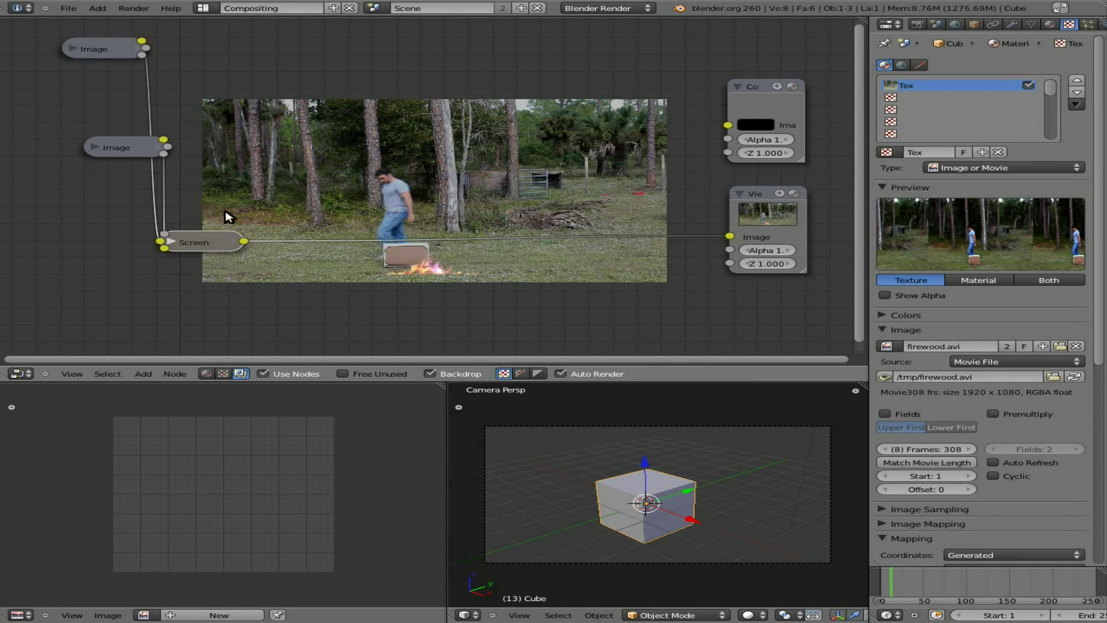
drag(211, 241, 242, 235)
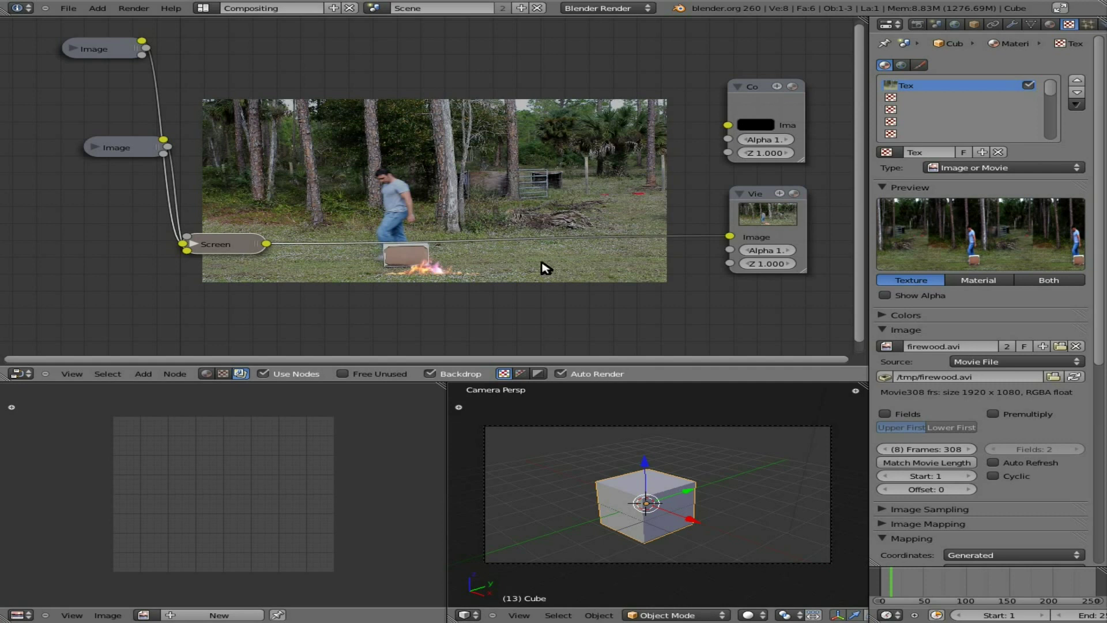
drag(237, 240, 311, 221)
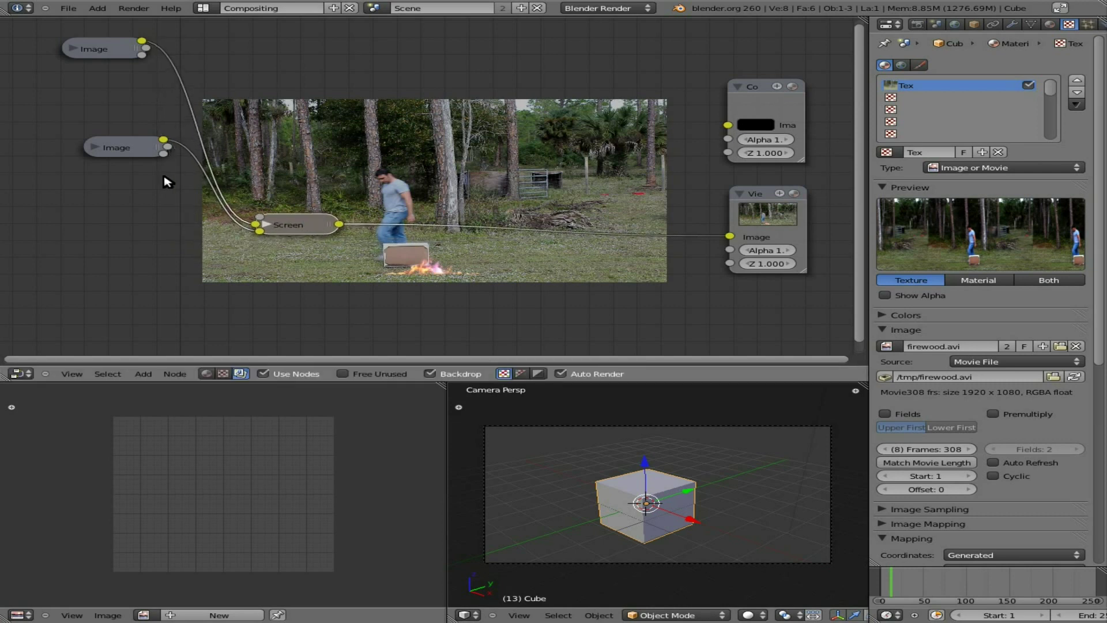
click(117, 150)
drag(117, 150, 82, 269)
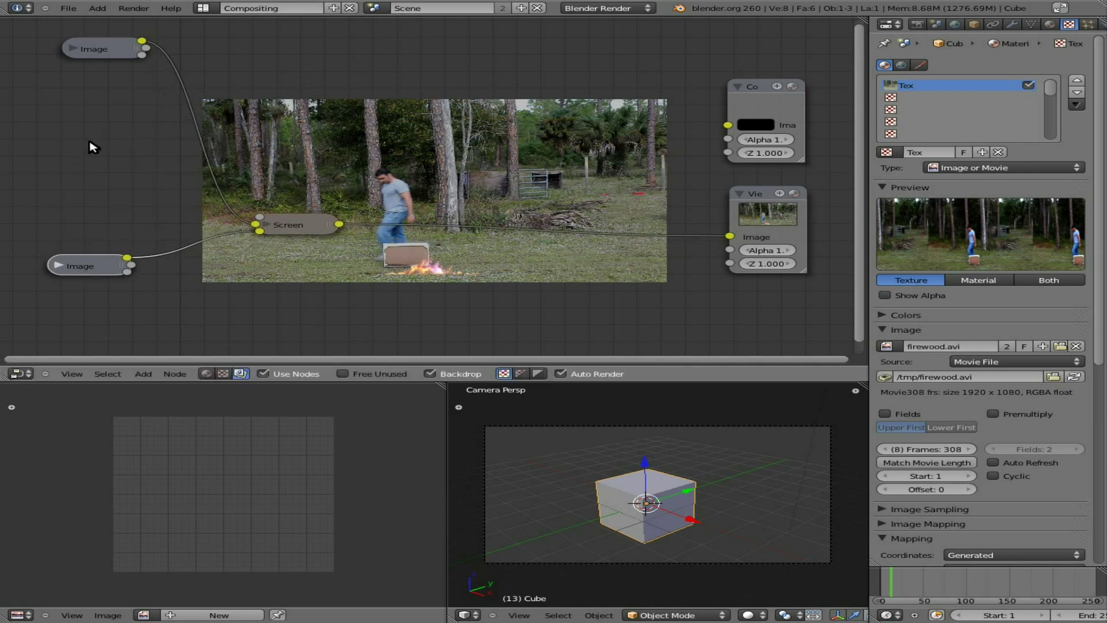
key(shift+a)
mouse_move(150, 139)
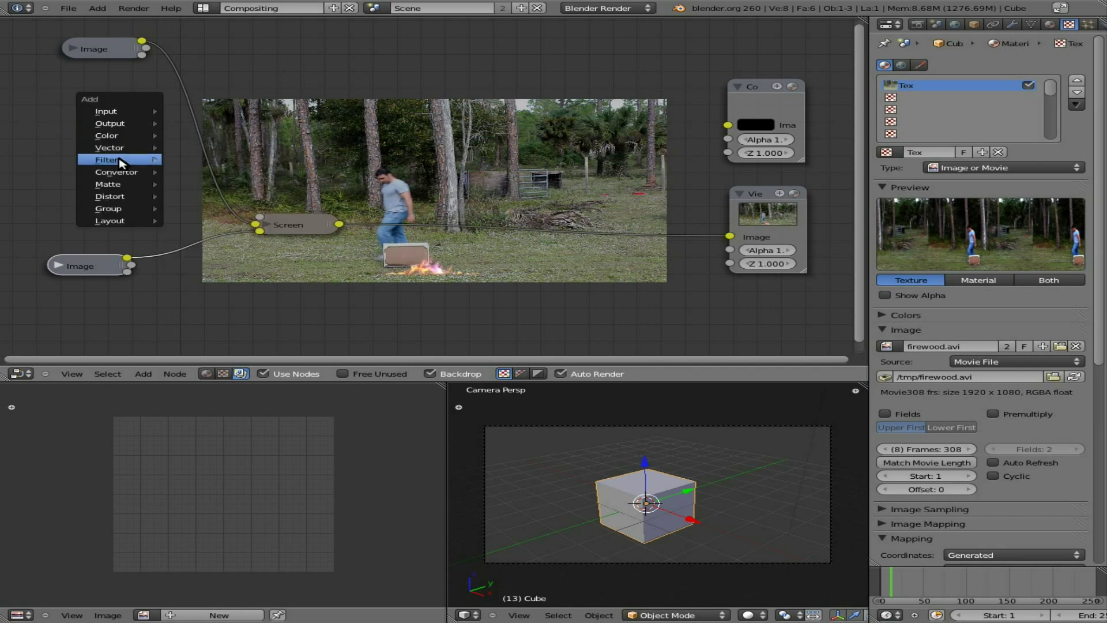
Insert a Translate node between the fire Image node and the Screen node
mouse_move(122, 178)
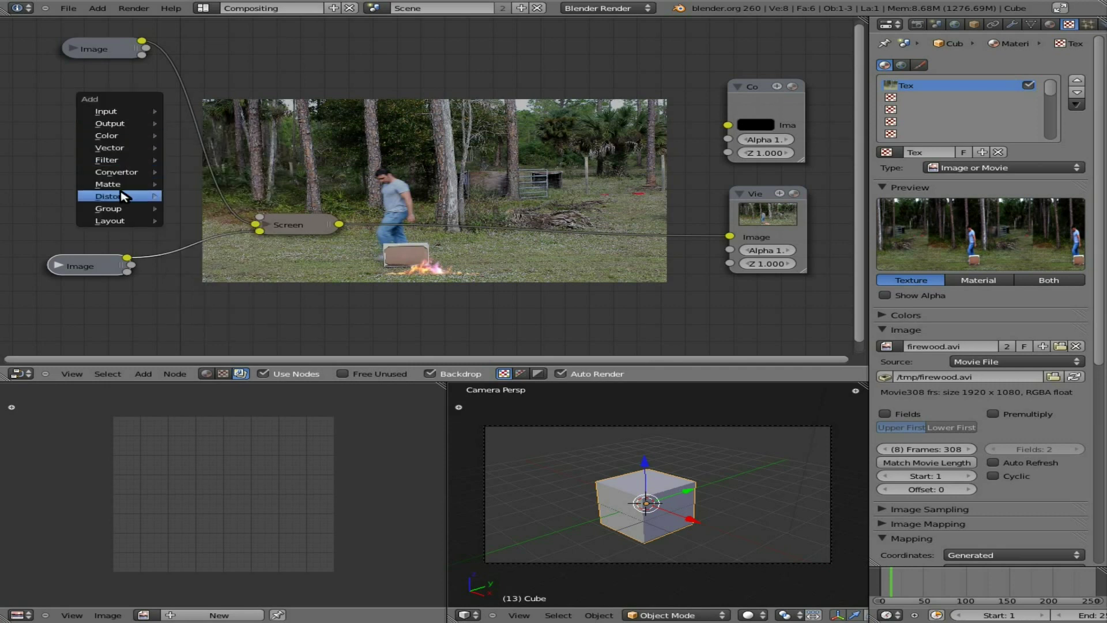
click(235, 196)
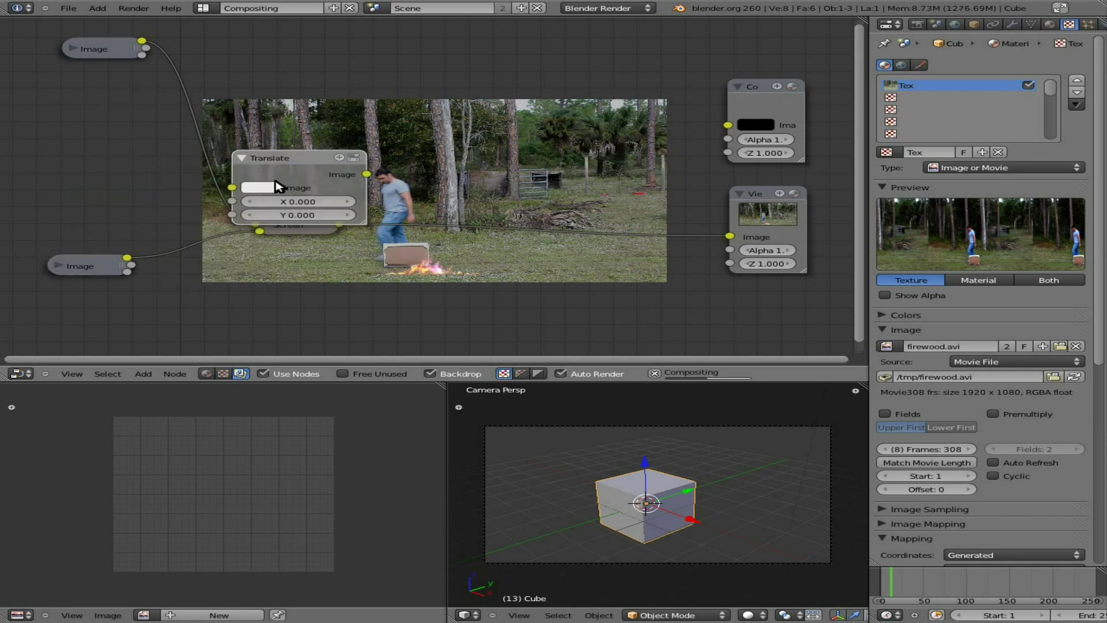
click(246, 102)
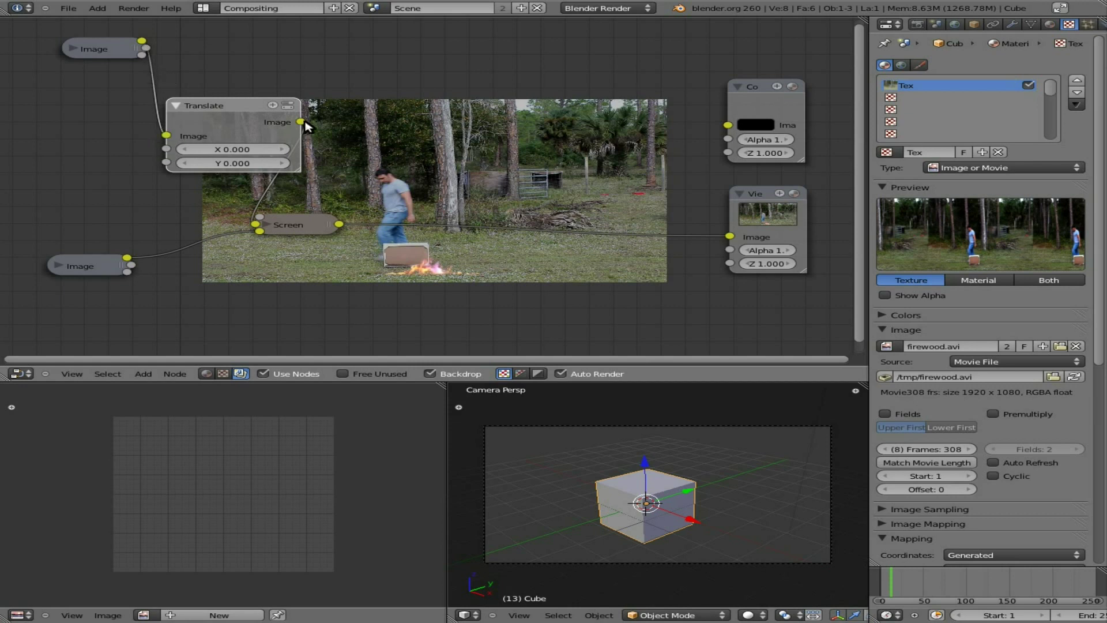
drag(309, 223, 376, 254)
mouse_move(209, 106)
mouse_down()
mouse_move(258, 115)
mouse_move(224, 110)
mouse_up()
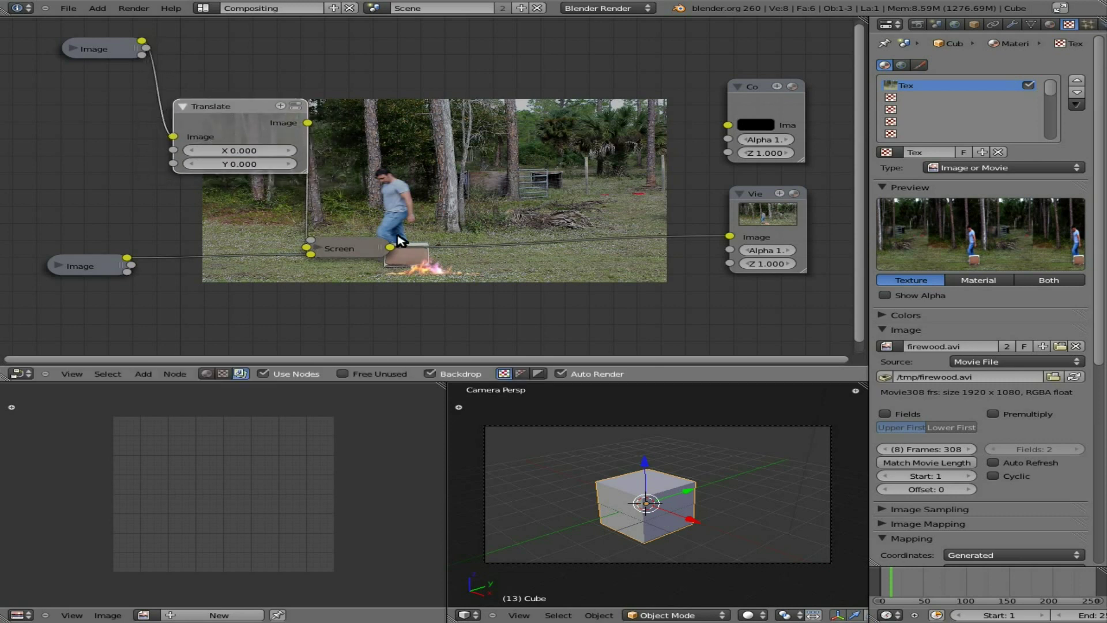
Set the Translate node's X offset to 350
click(287, 151)
text(8.9)
key(Return)
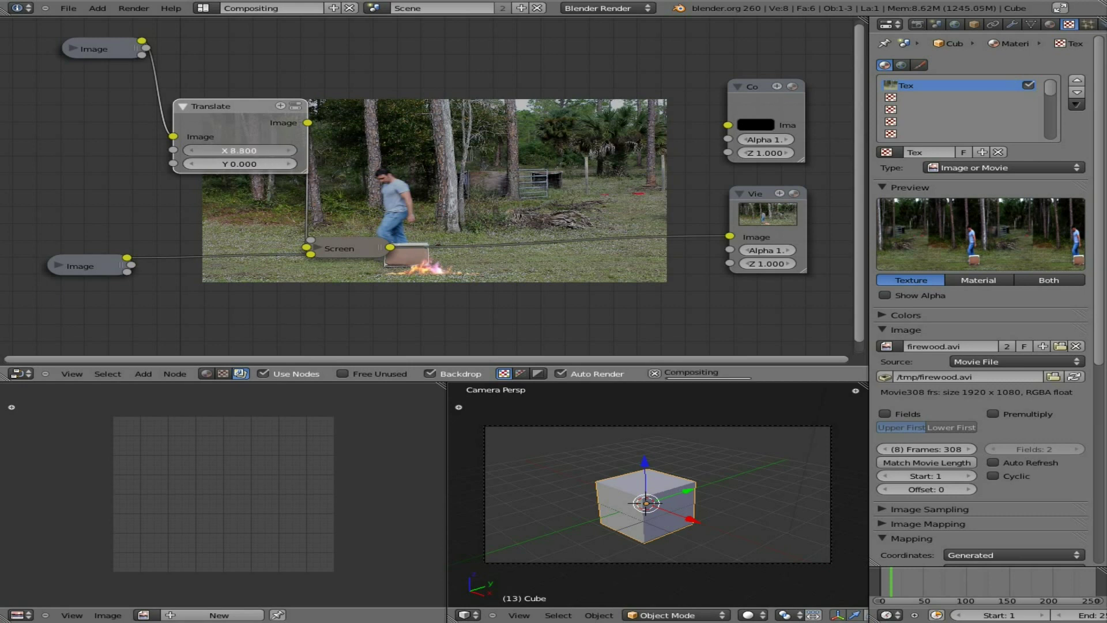
click(225, 151)
text(37.1)
key(Return)
click(234, 150)
text(70.7)
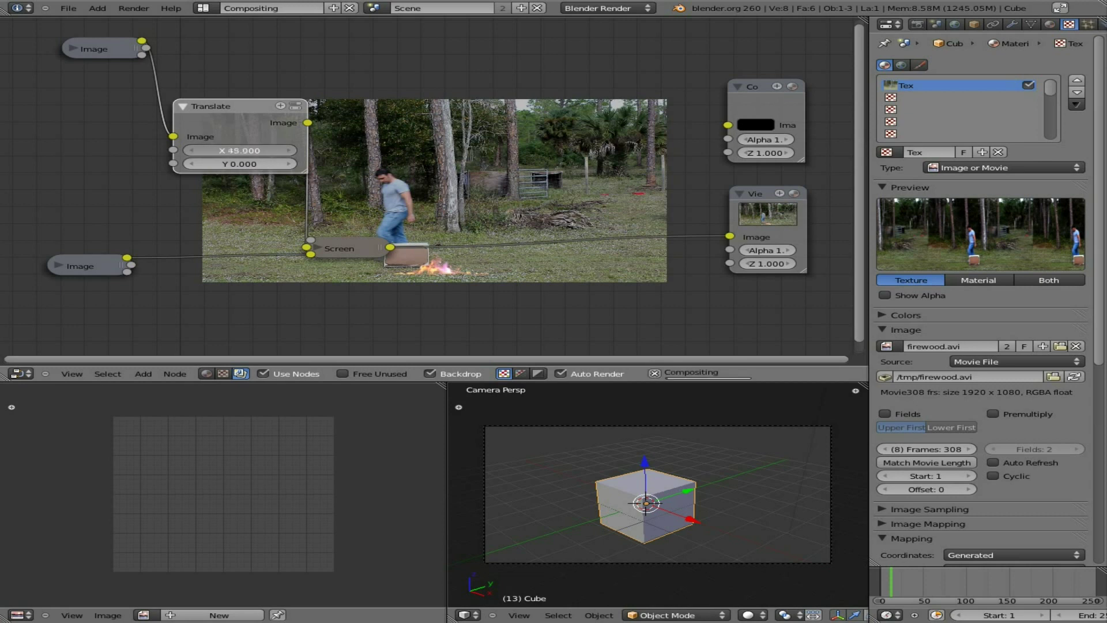
key(Return)
click(240, 151)
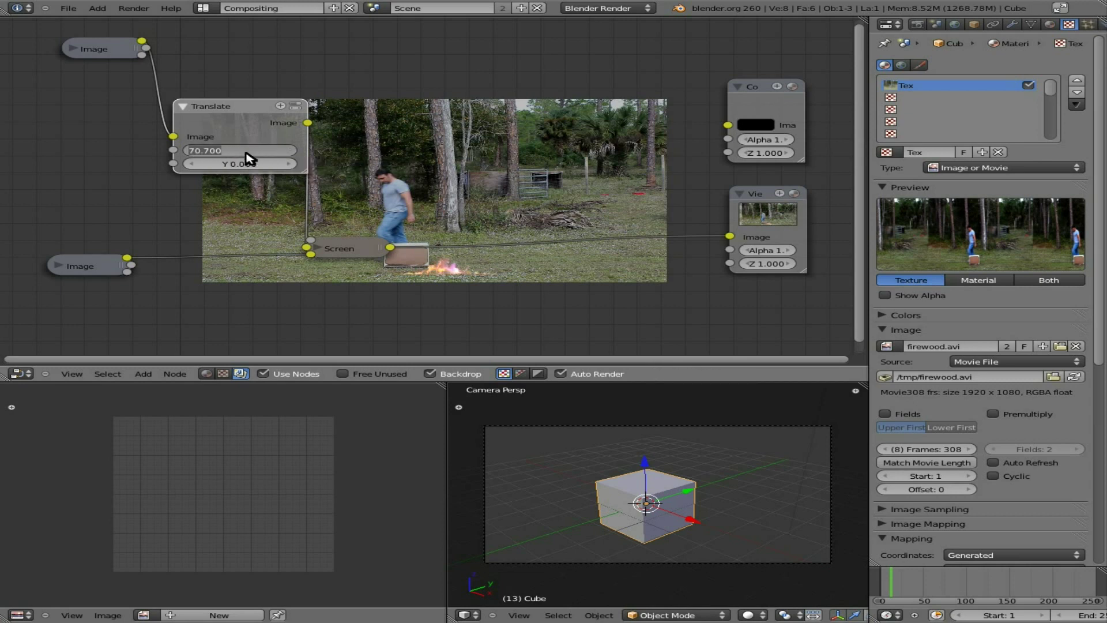
text(250)
key(Return)
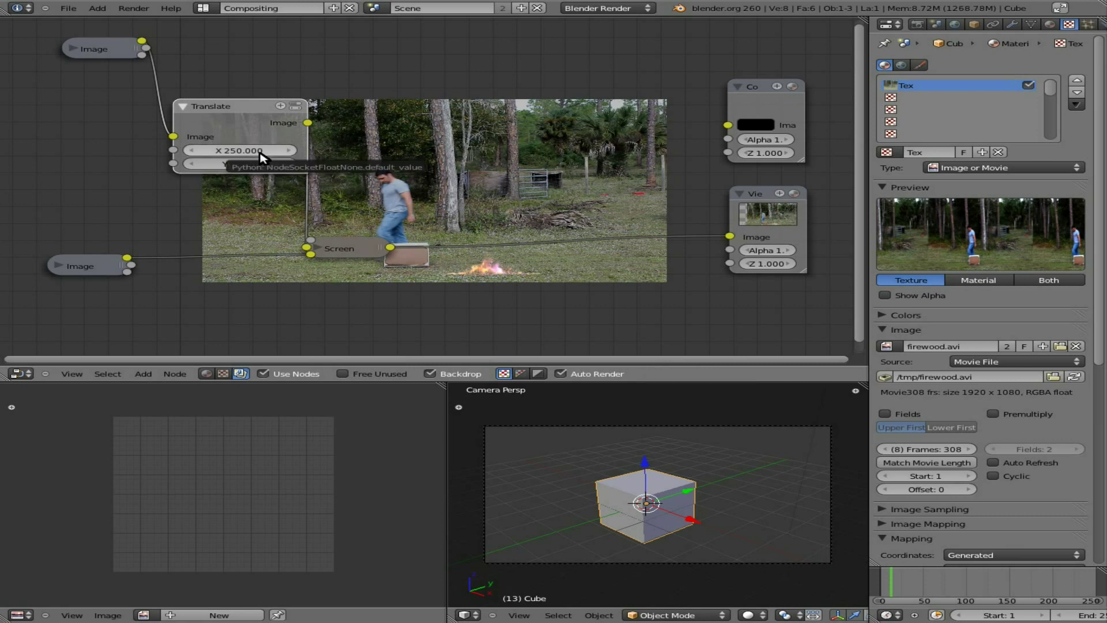
click(226, 151)
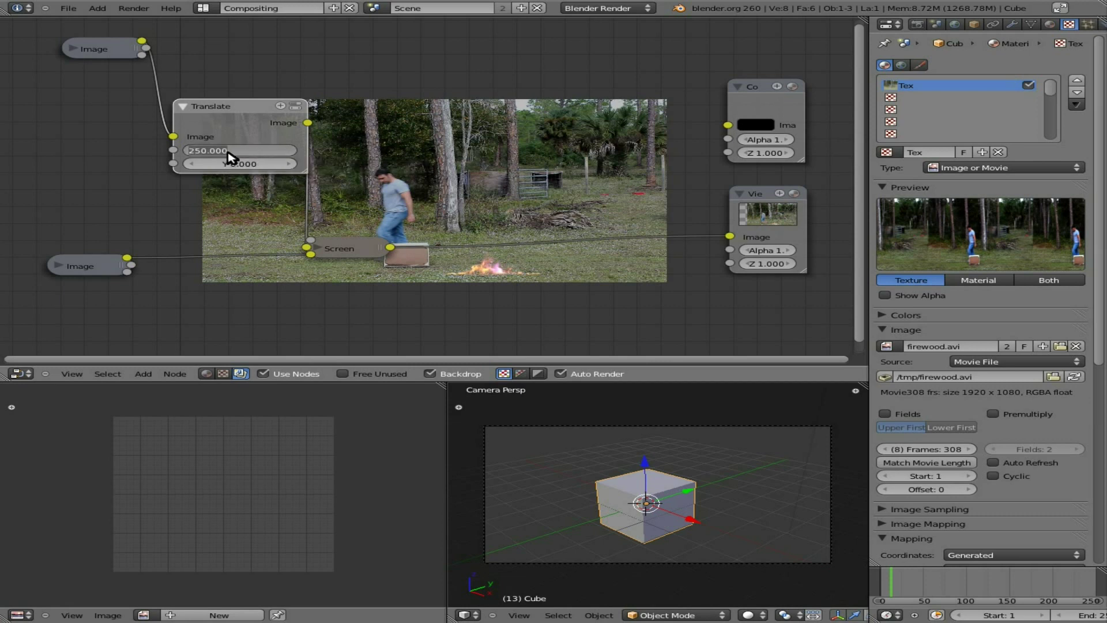
text(350)
key(Return)
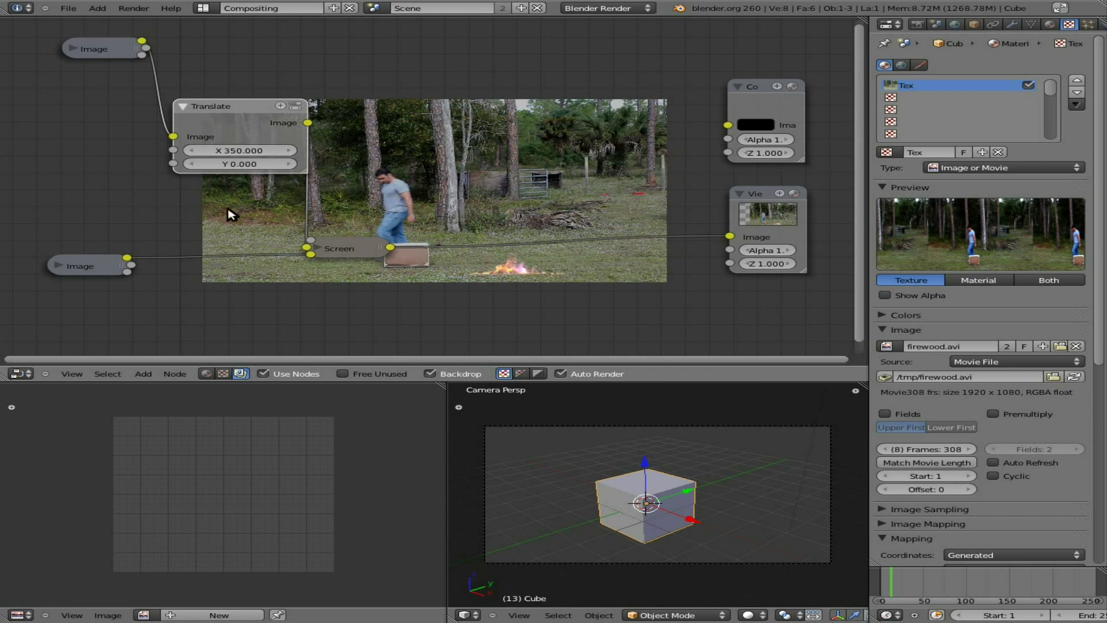
Set the Translate node's Y offset to 50
click(239, 164)
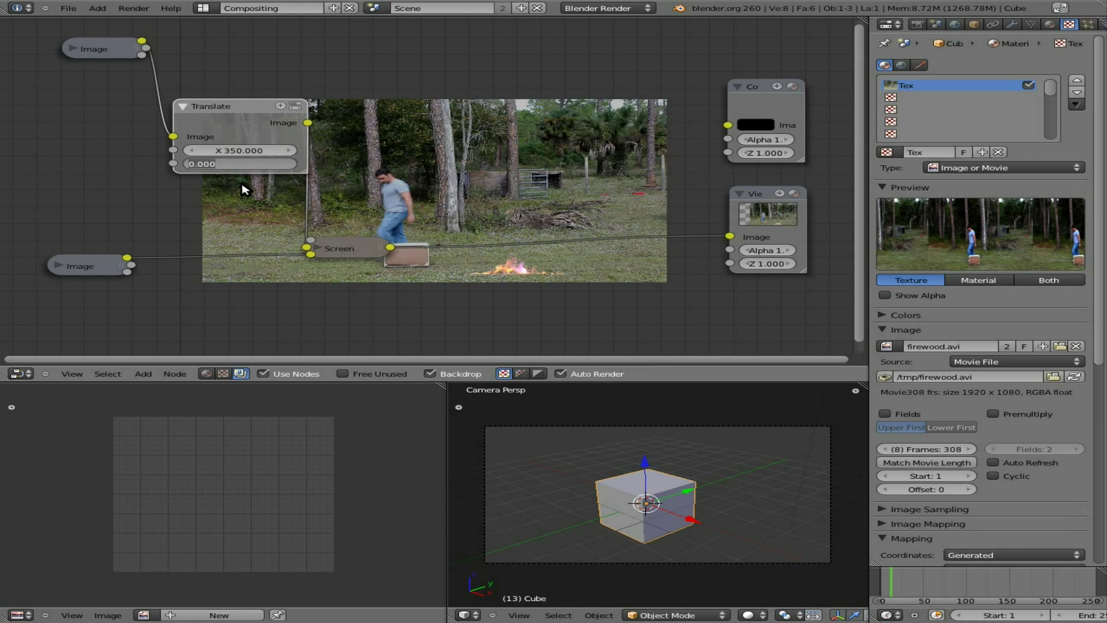
text(100)
key(Return)
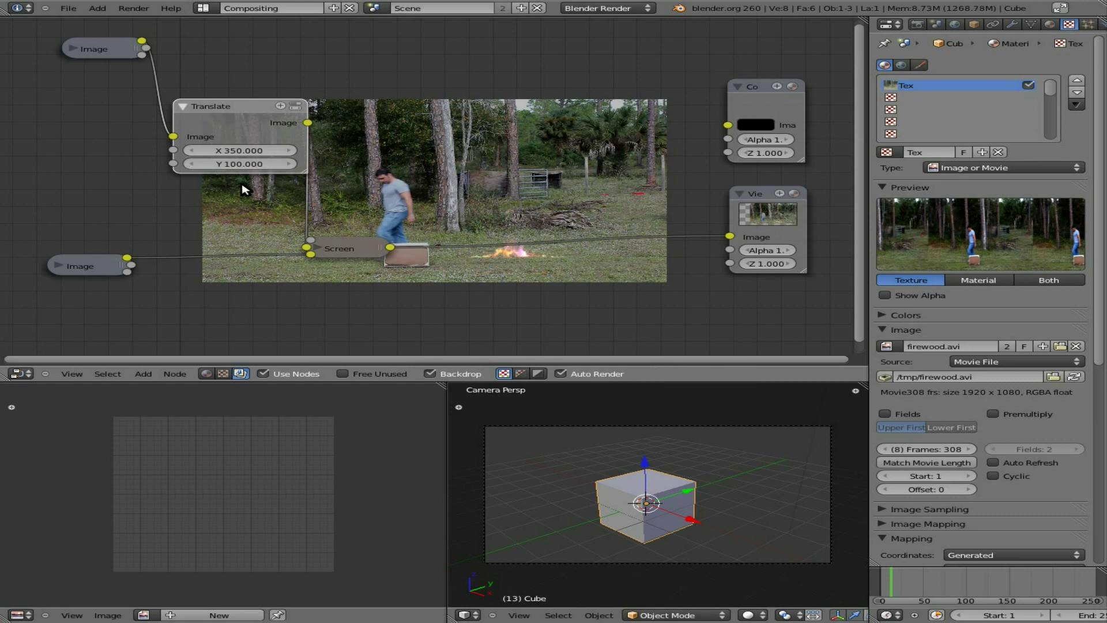
click(237, 164)
text(50)
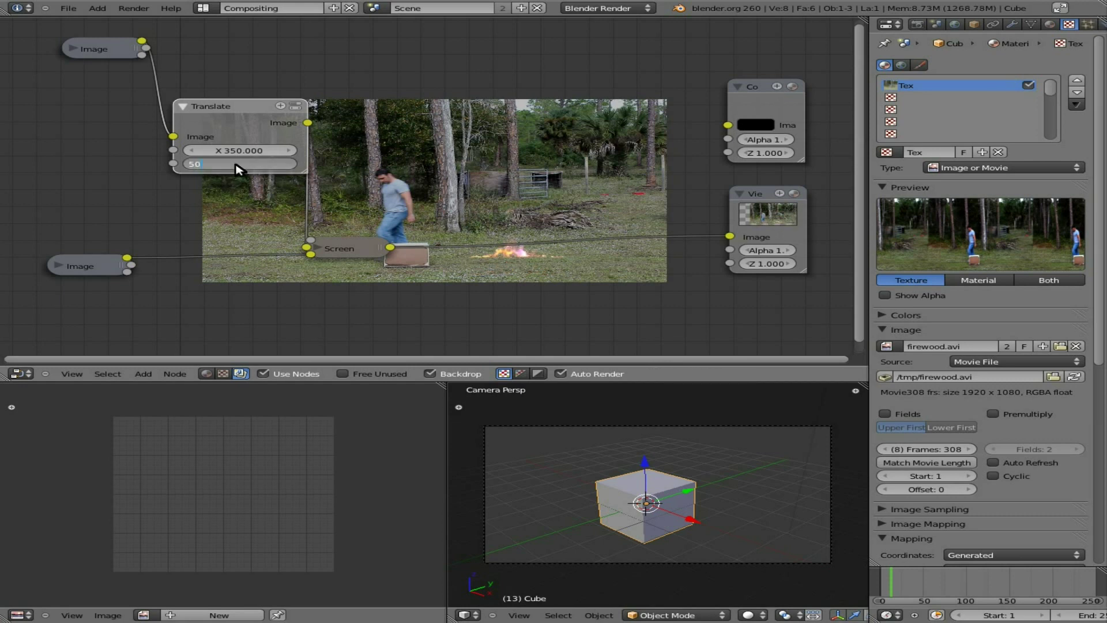
key(Return)
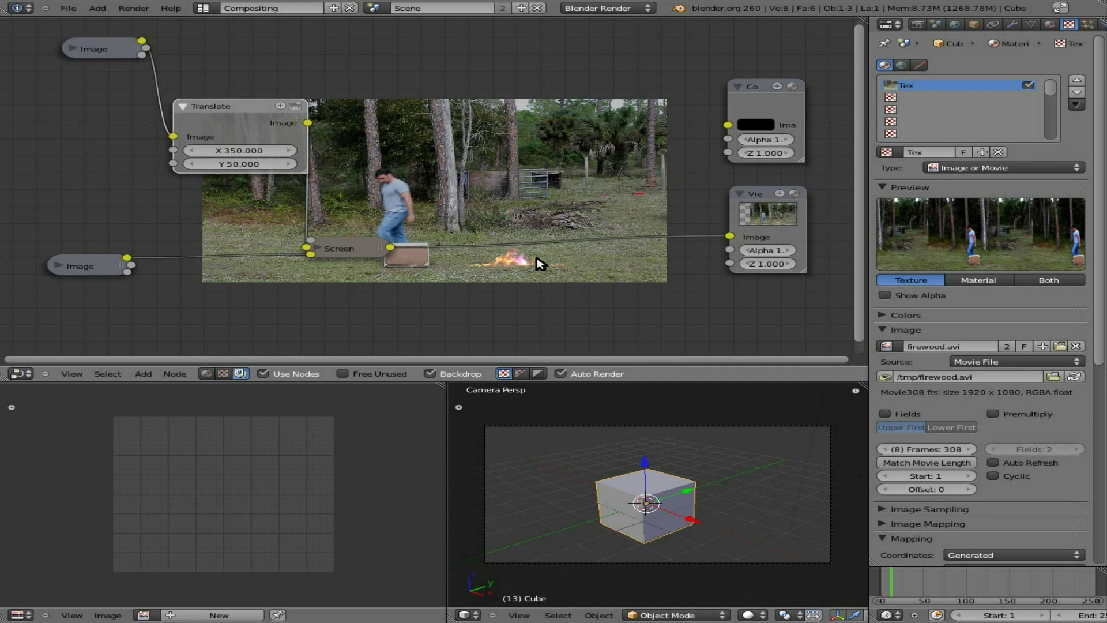
Collapse the Translate node and move Translate and Screen beneath the top Image node
click(183, 109)
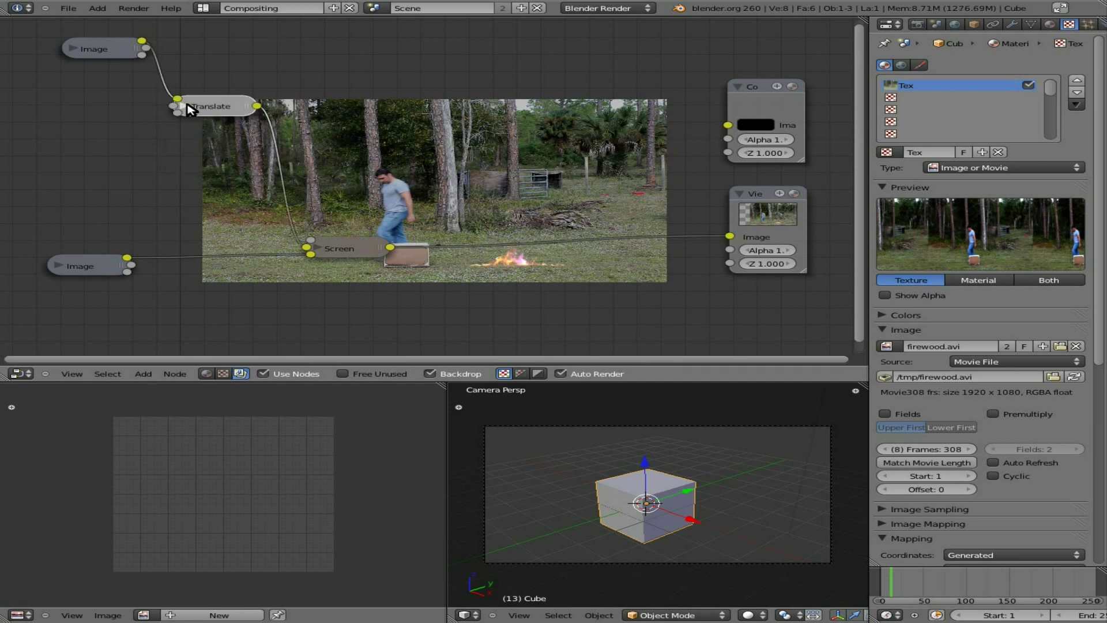
drag(217, 106, 148, 118)
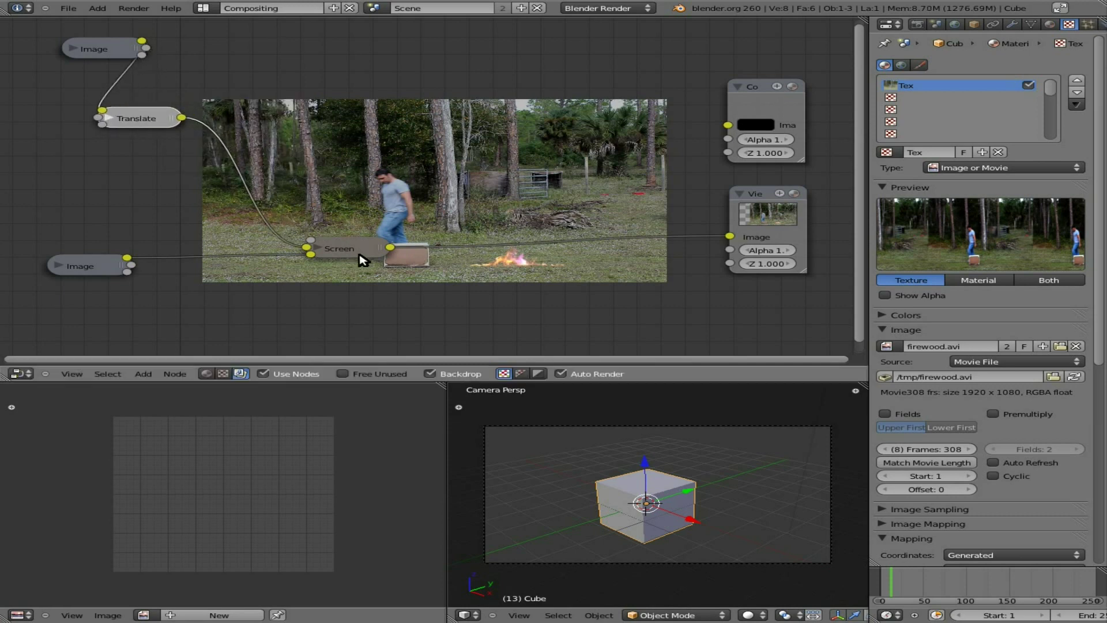
drag(358, 255, 147, 207)
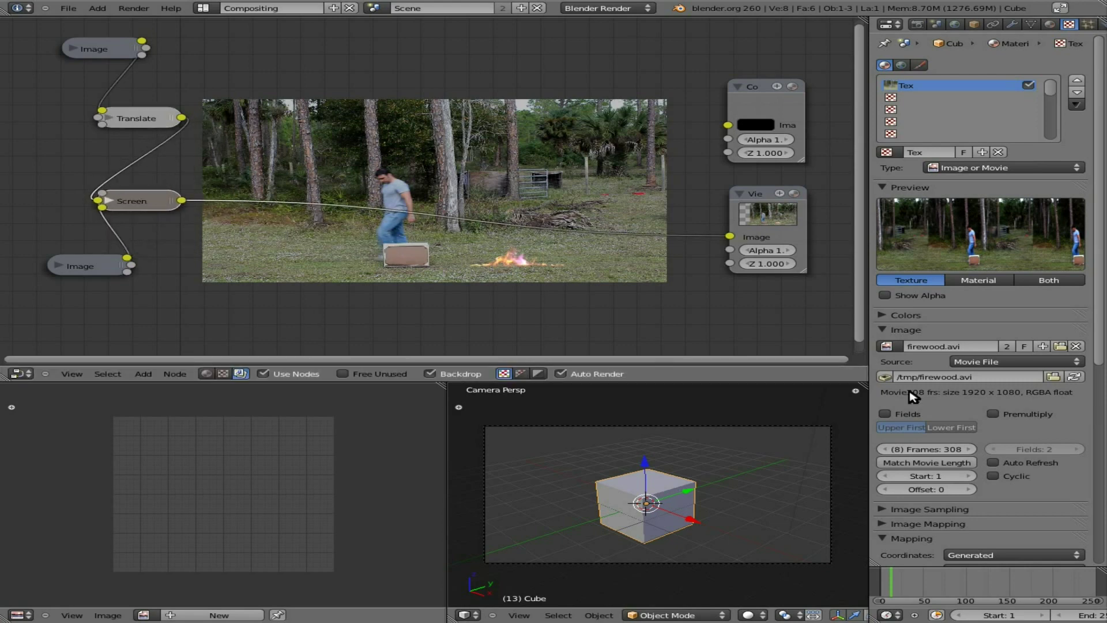
Link the Screen output to the Composite Image input and render frame 13
click(918, 25)
click(938, 147)
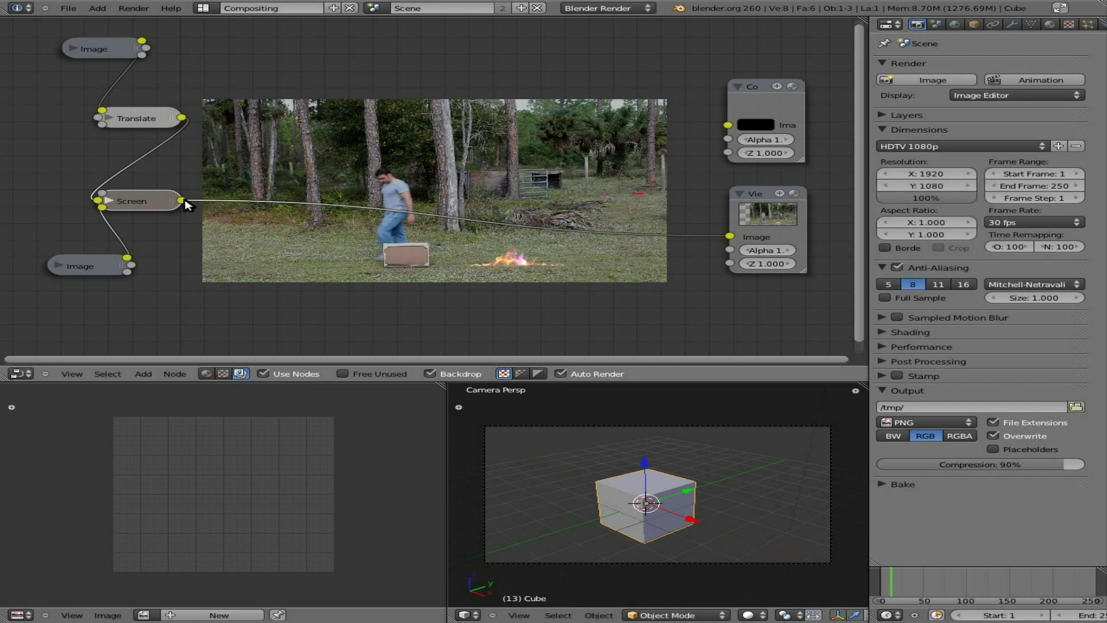
drag(182, 201, 728, 125)
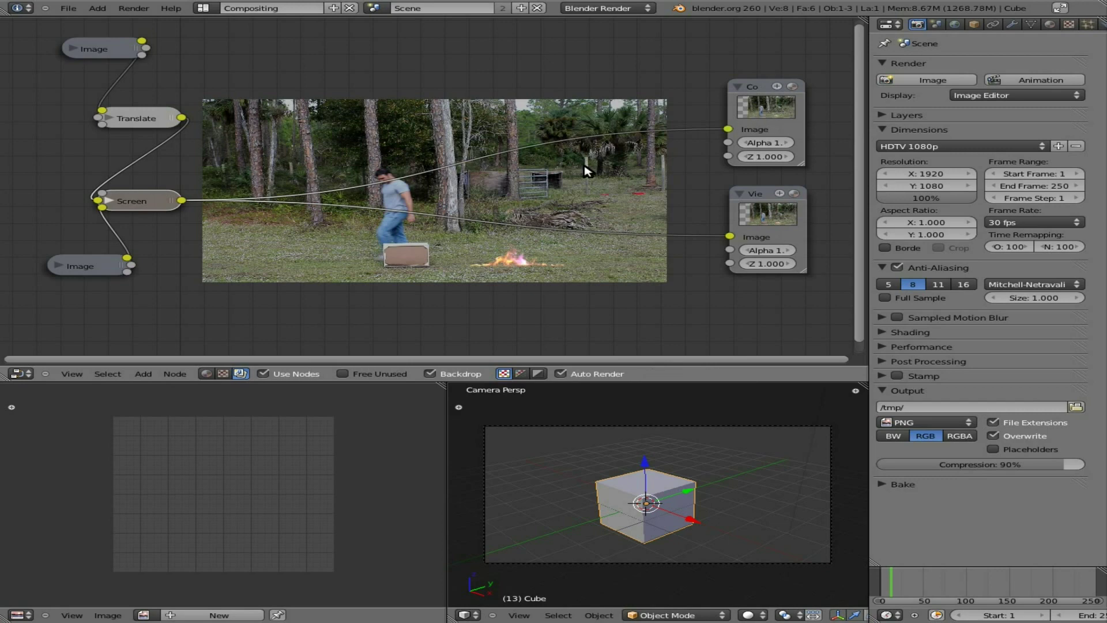
key(F12)
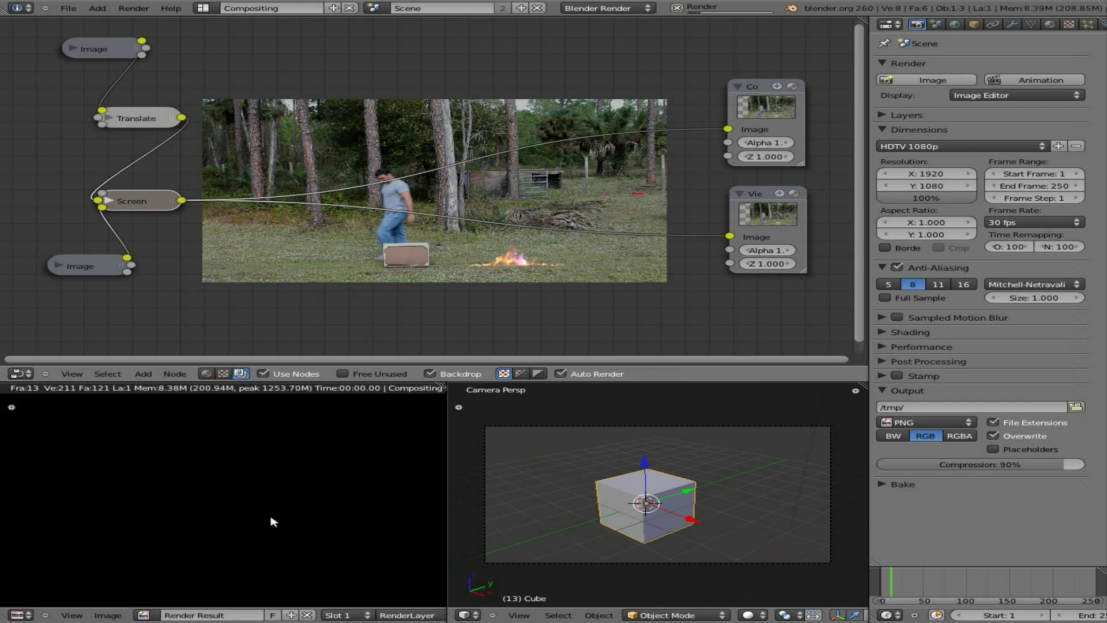
scroll(251, 508, down, 4)
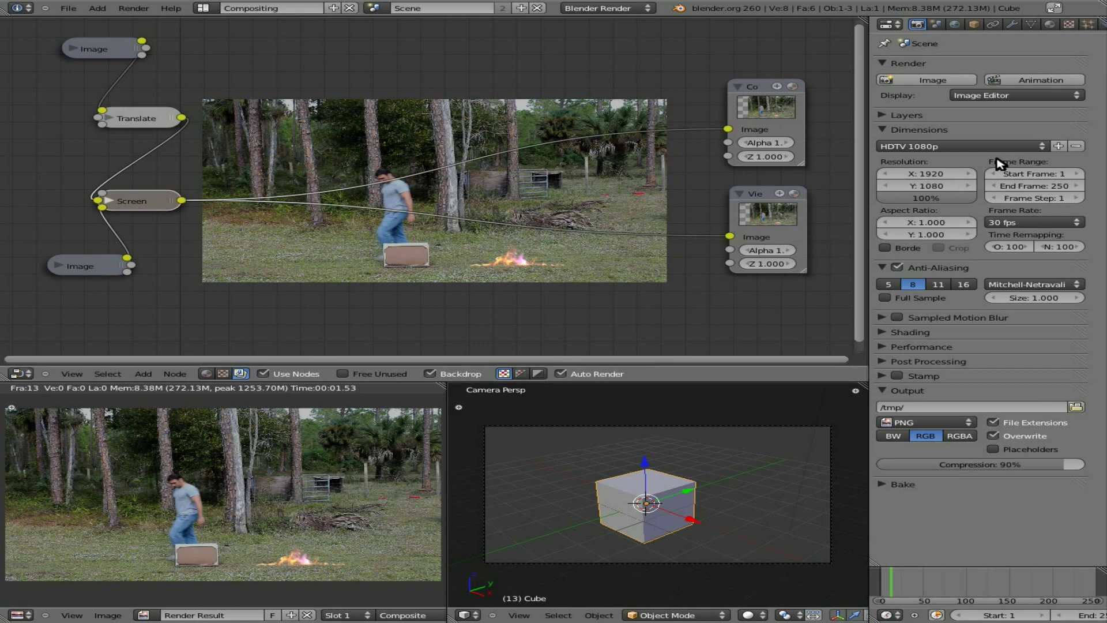
Try the TV NTSC 16:9 render preset and move the Screen node beside Translate
click(967, 146)
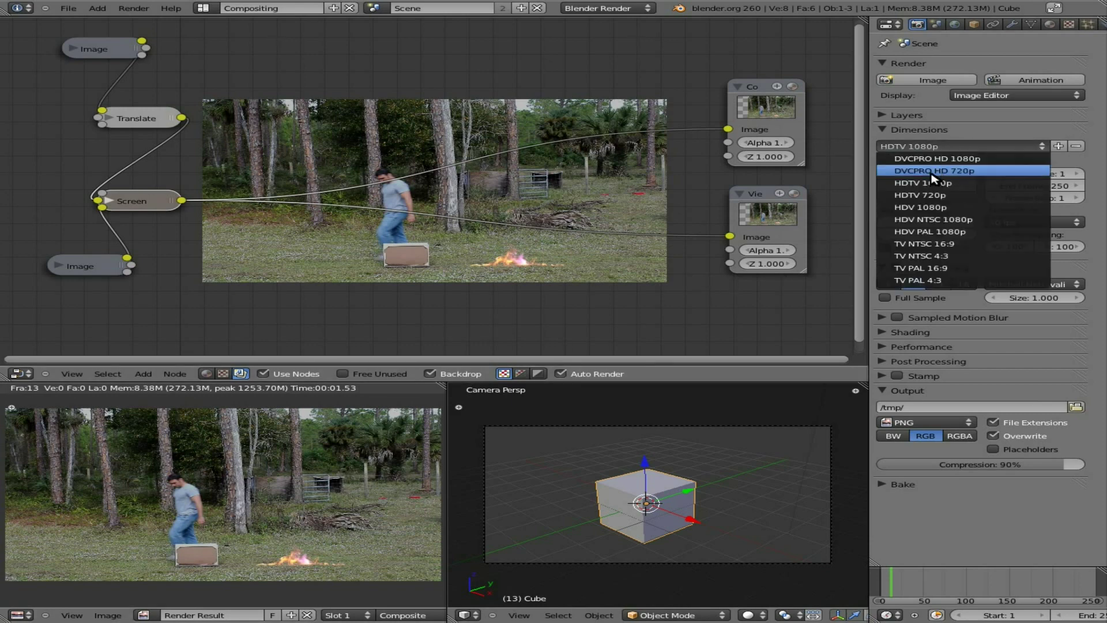
click(957, 244)
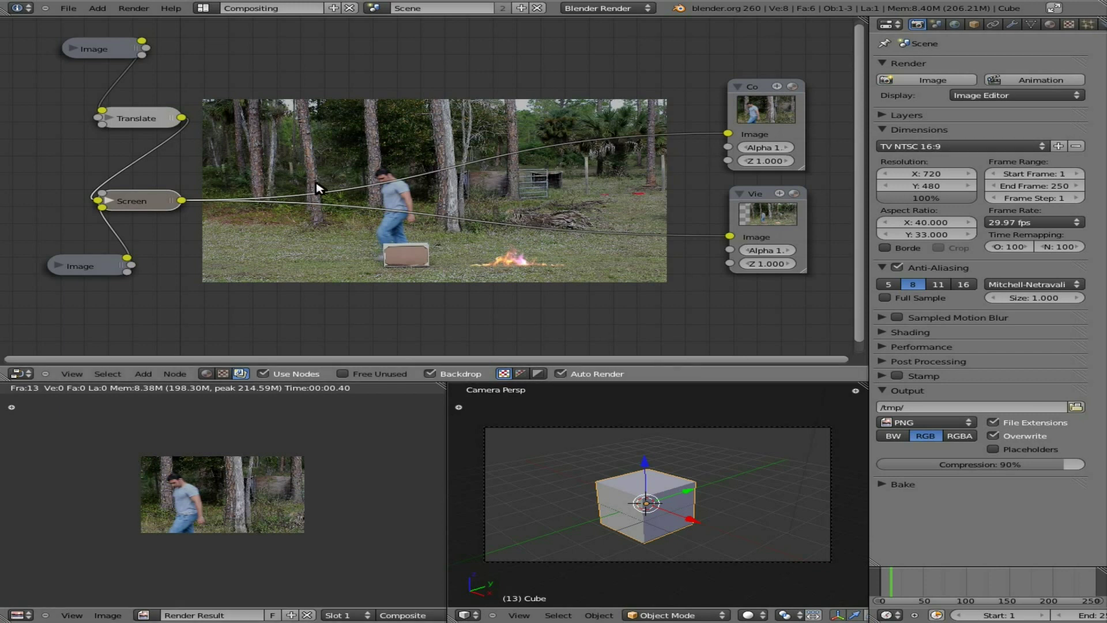
drag(132, 202, 281, 208)
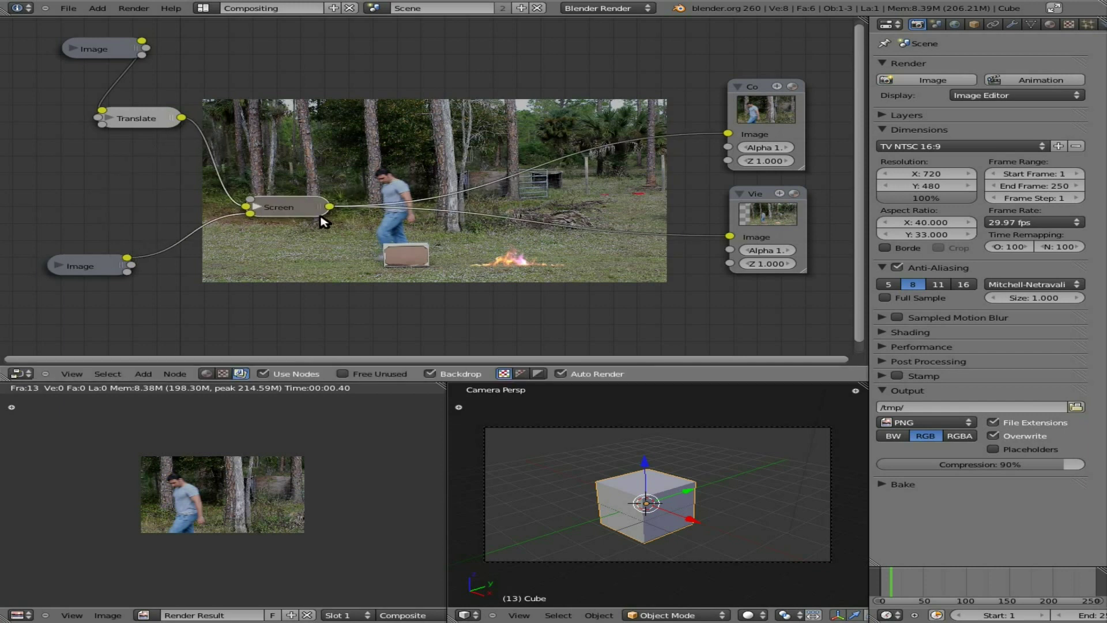
Switch back to the HDTV 1080p preset (1920×1080) with a 30 fps frame rate
click(953, 147)
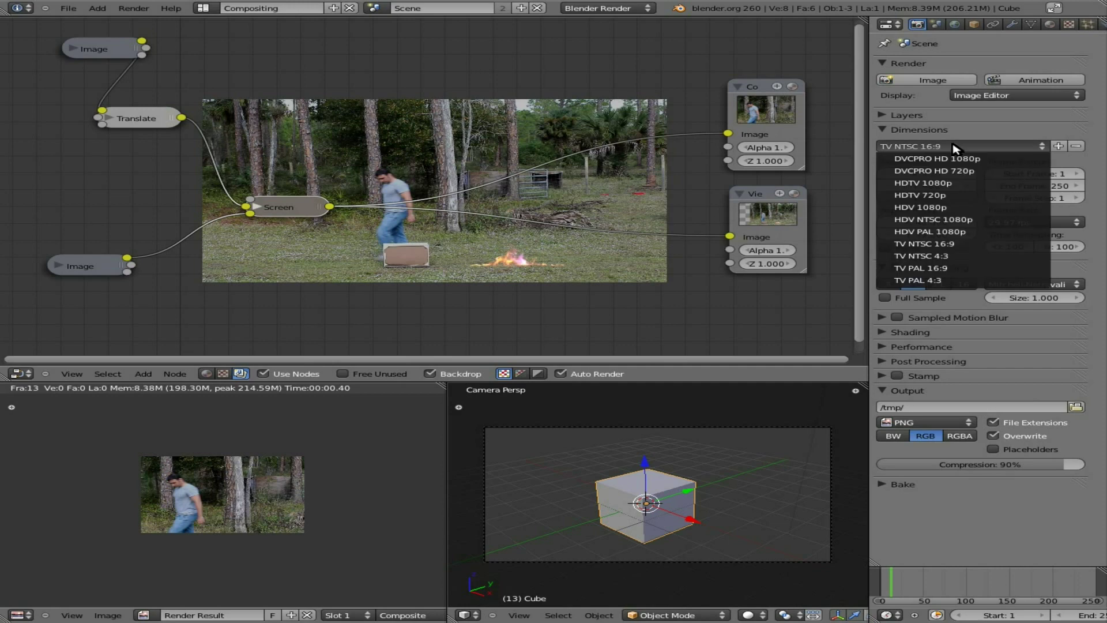
click(950, 183)
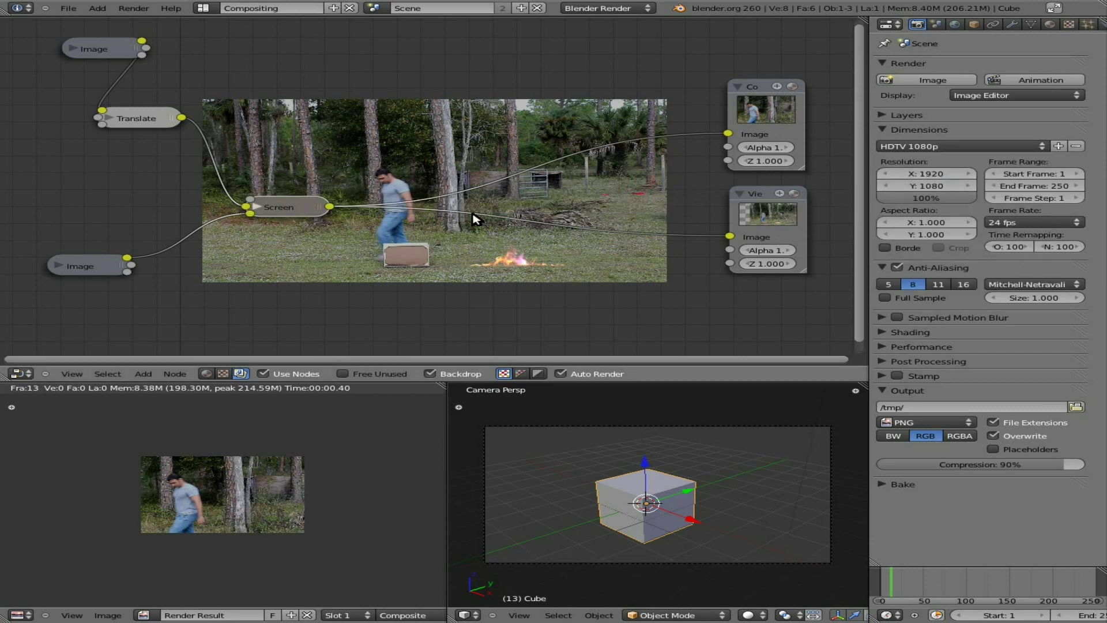
click(1032, 223)
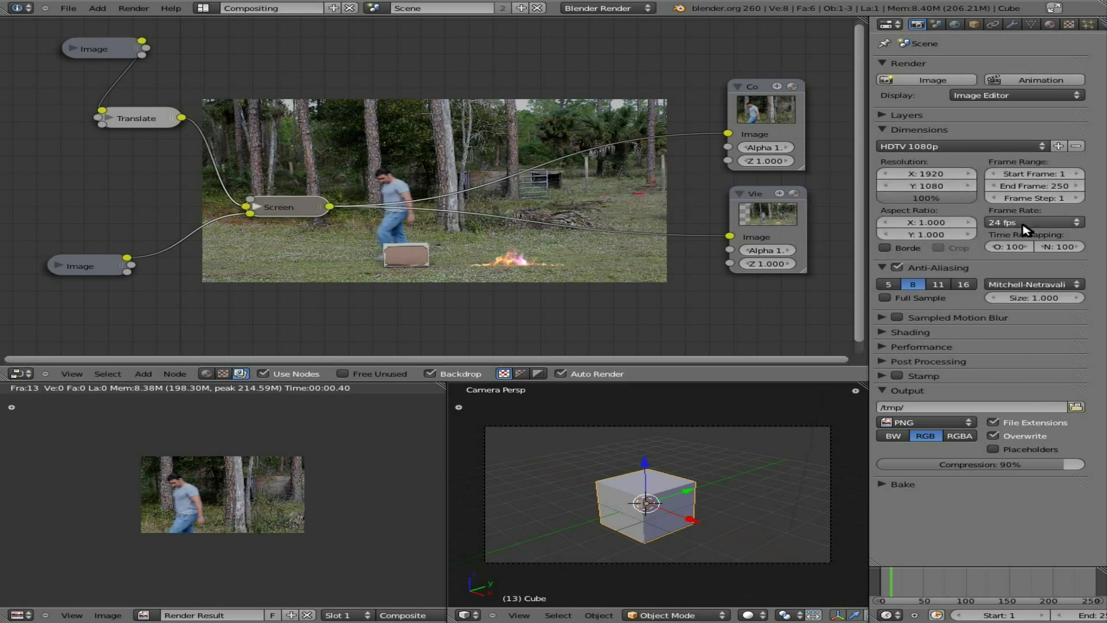
click(1027, 224)
click(1022, 284)
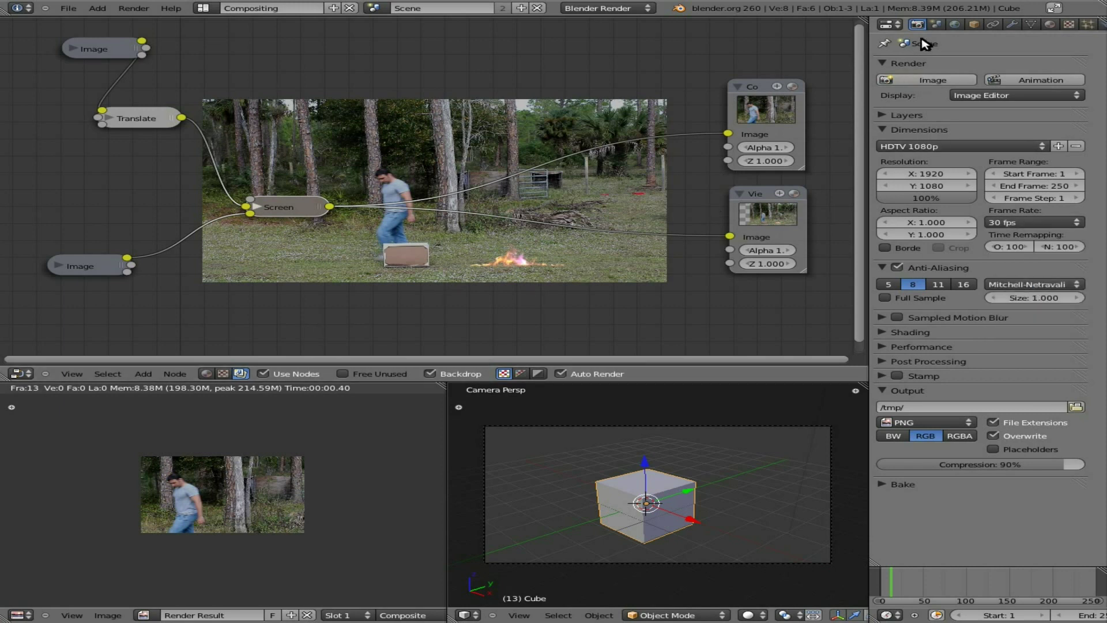
Set the end frame to 300 and the output file format to Xvid
click(1058, 186)
key(Return)
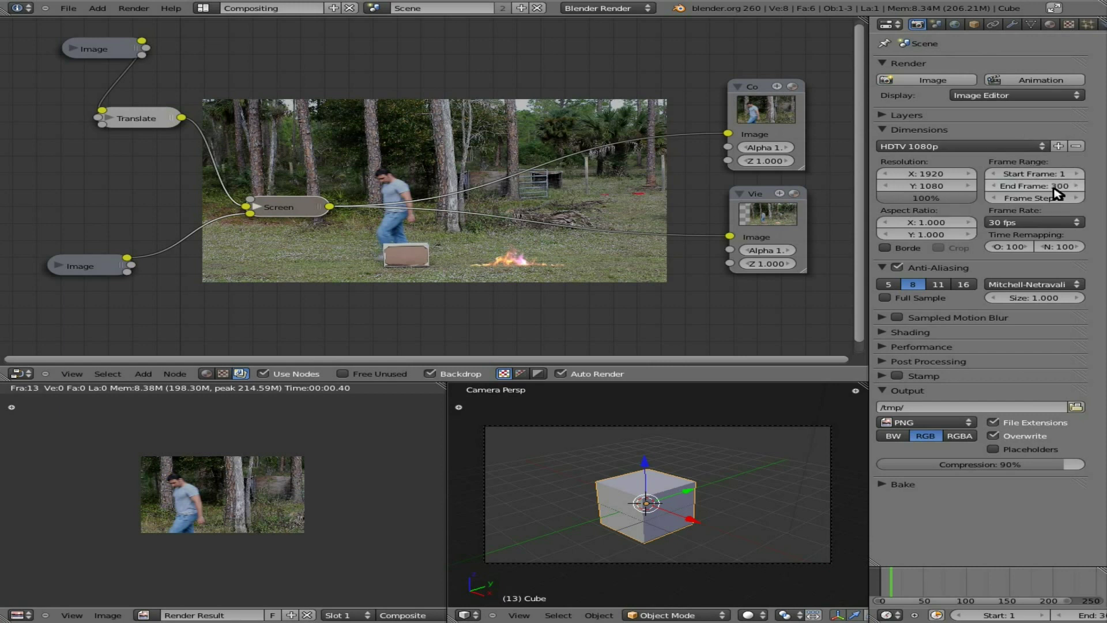
click(942, 424)
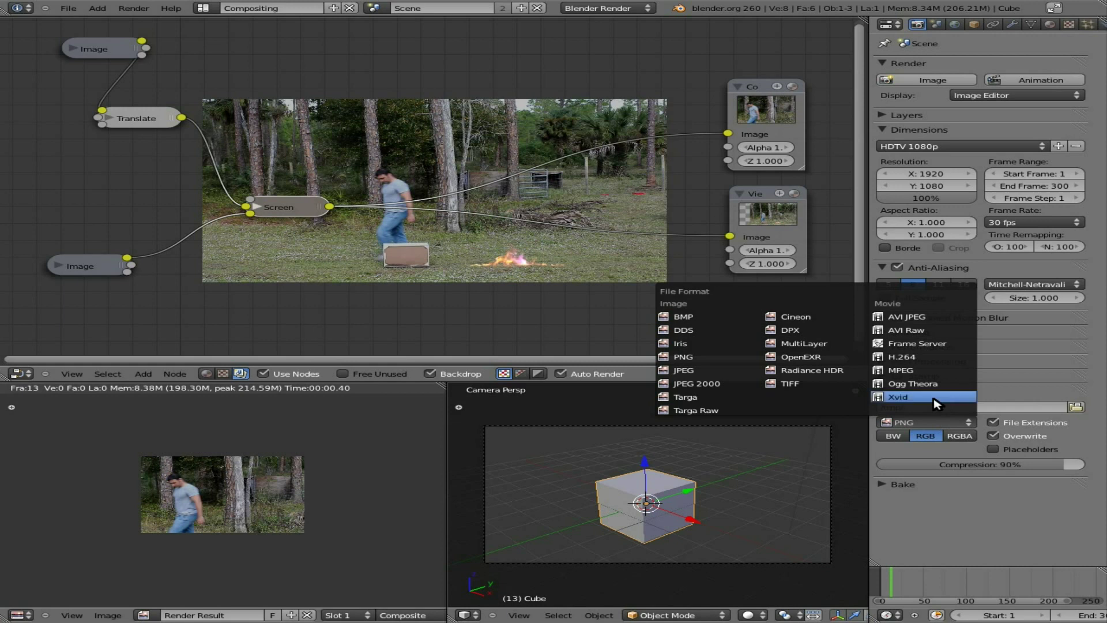
click(934, 398)
click(891, 472)
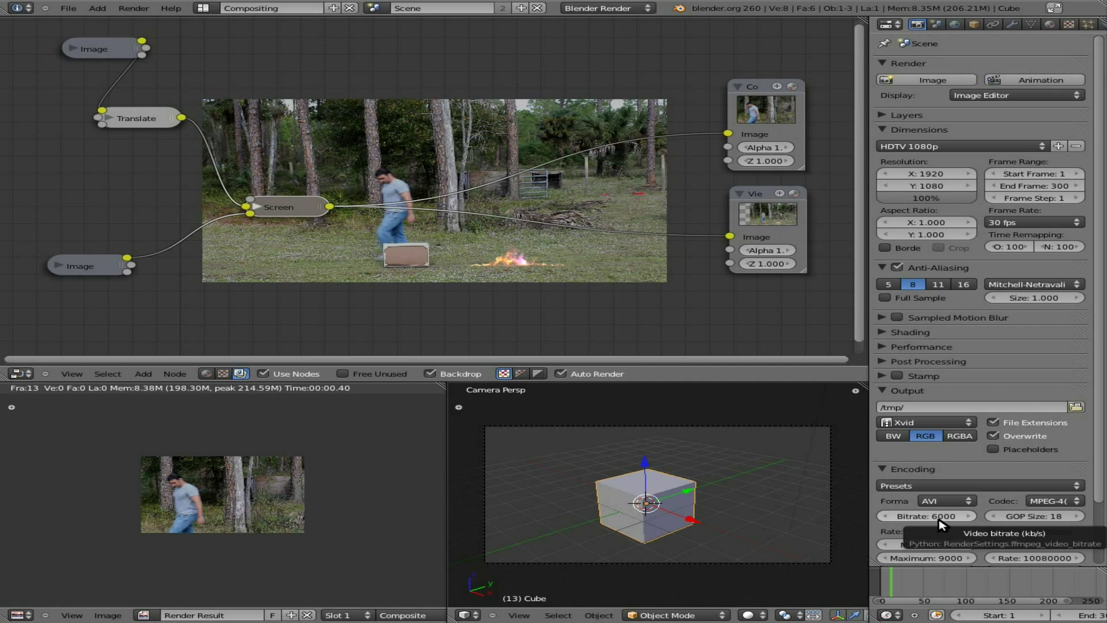
click(938, 422)
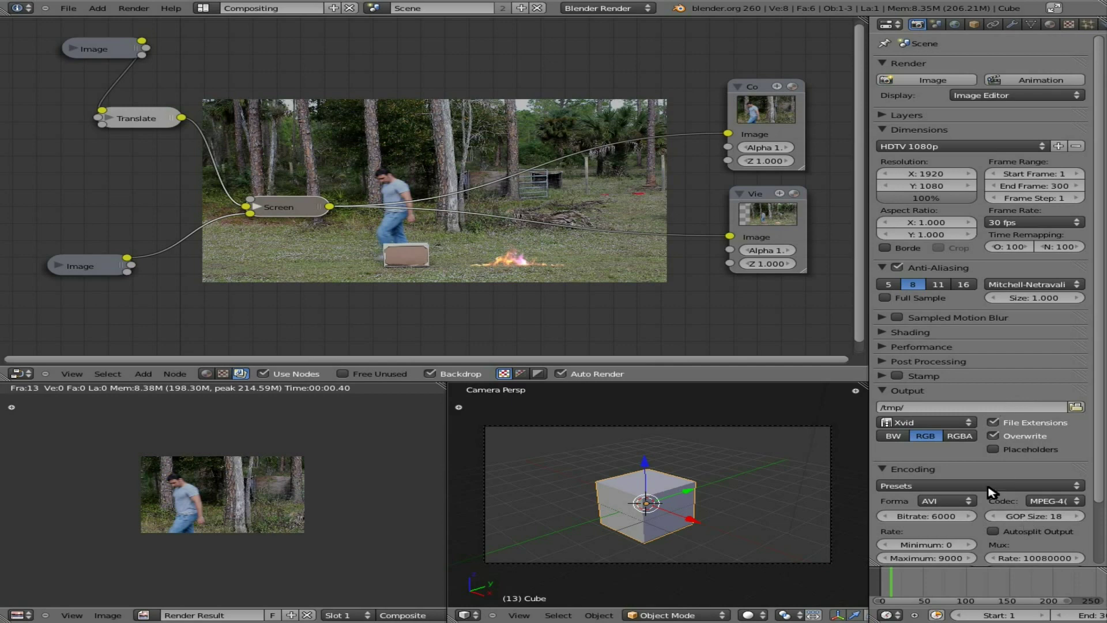
Set the output path to /tmp/firewood3.avi and render the animation
click(943, 406)
text(firewood3.avi)
key(Return)
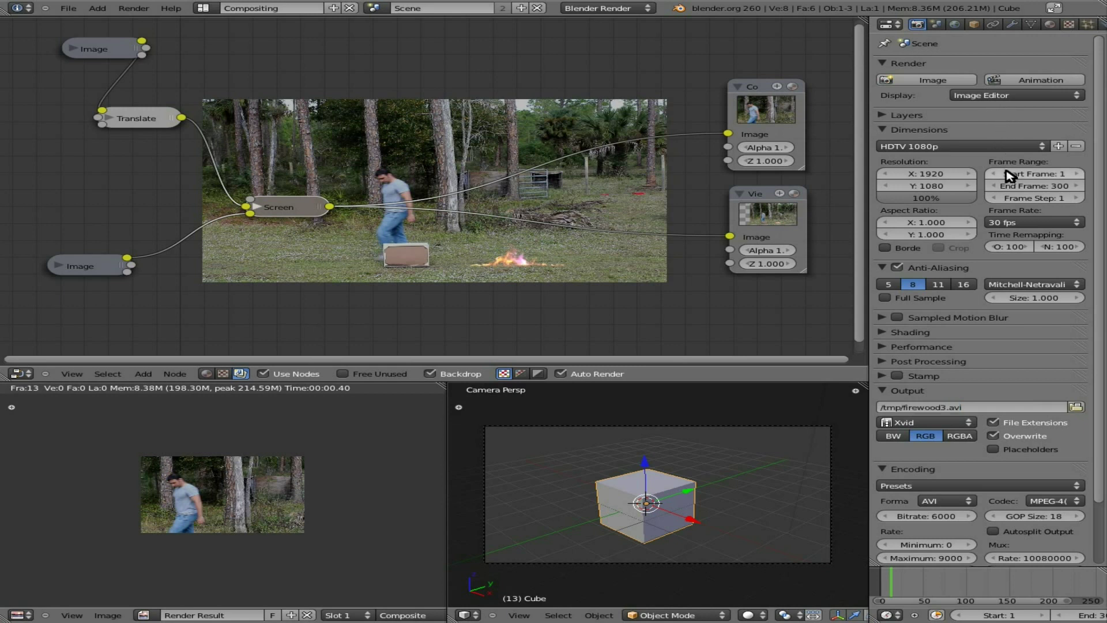
click(1025, 81)
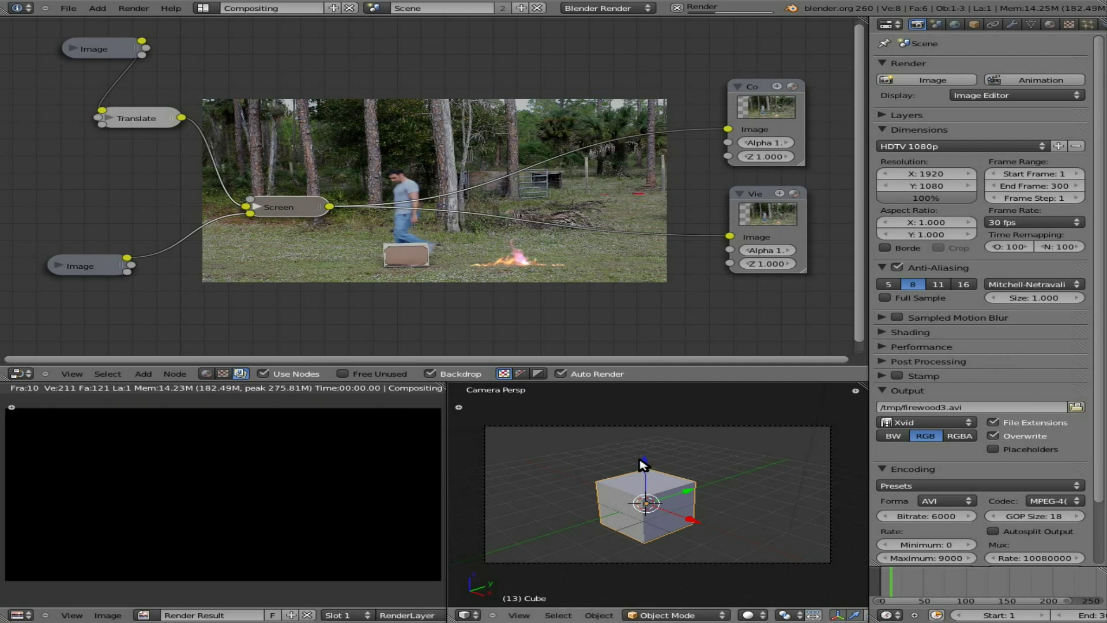
Uncheck Anti-Aliasing in the render settings while the Xvid animation renders
click(898, 269)
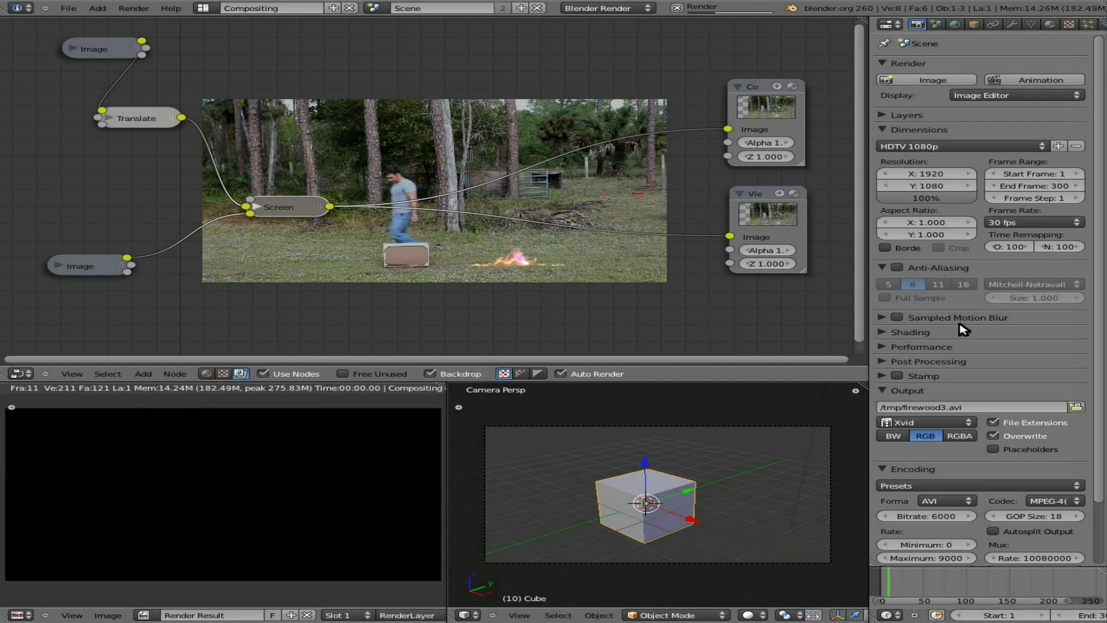